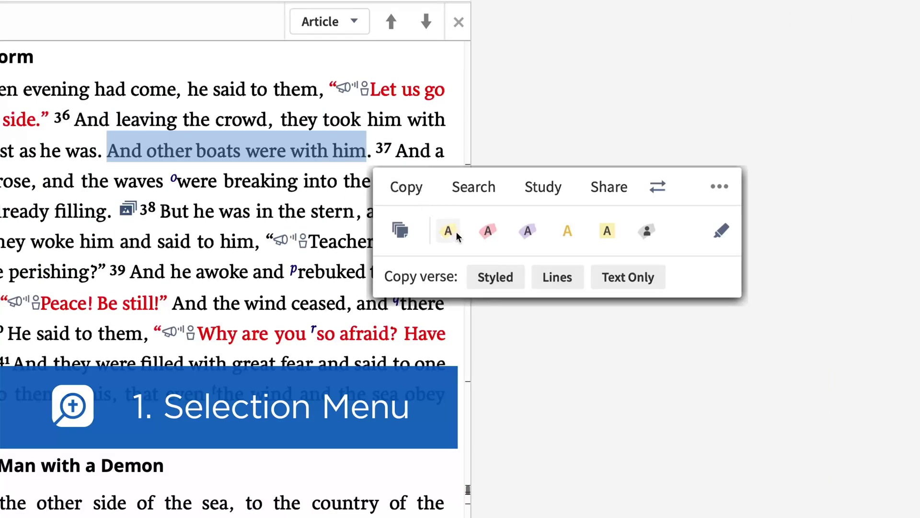
Highlight a passage in yellow, load Passage Study, check options for 'care', and finish the questions step.
left_click(456, 232)
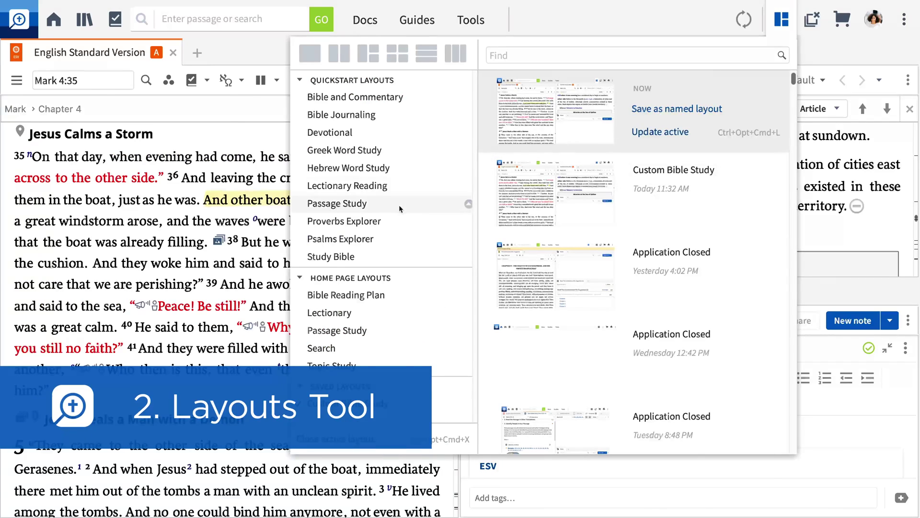
left_click(399, 205)
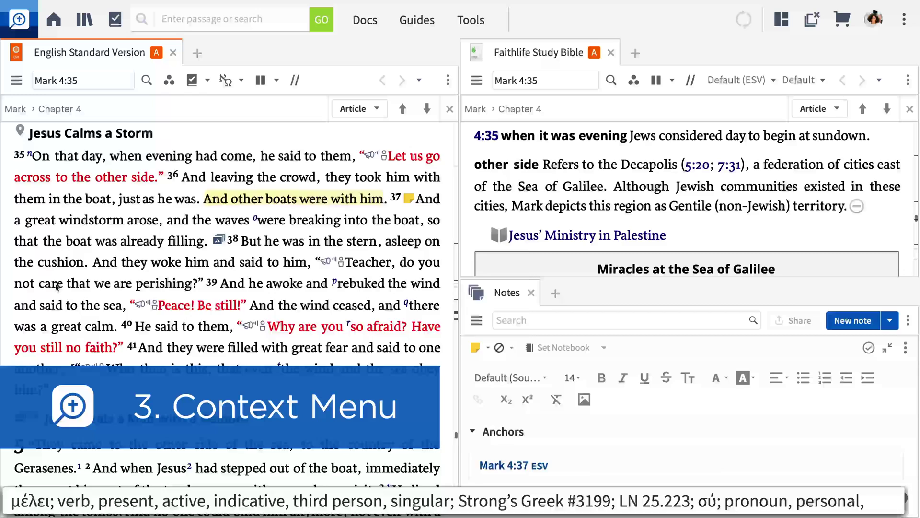
right_click(56, 286)
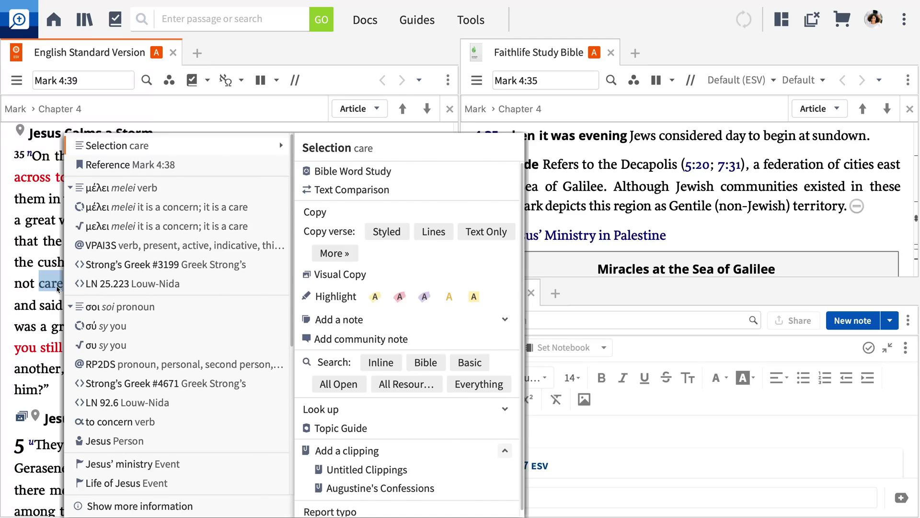
key("Escape")
scroll(319, 130, "down", 5)
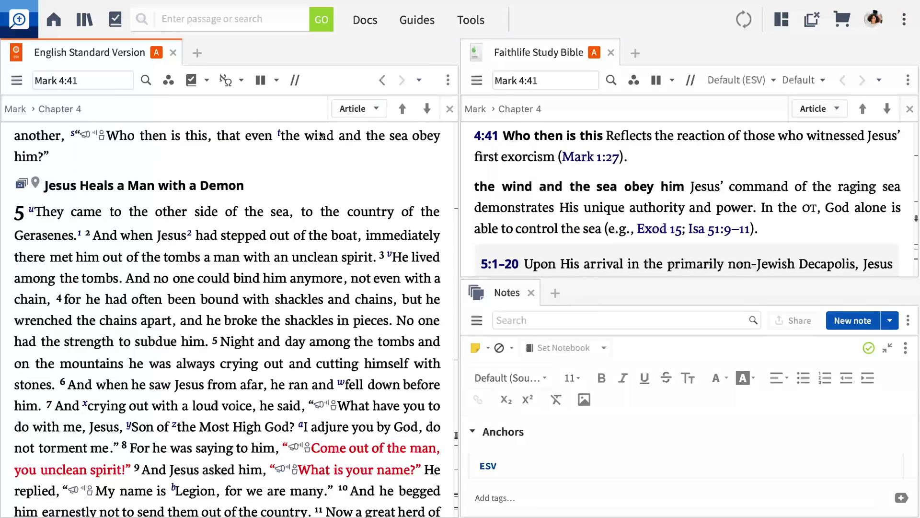
scroll(321, 136, "down", 1)
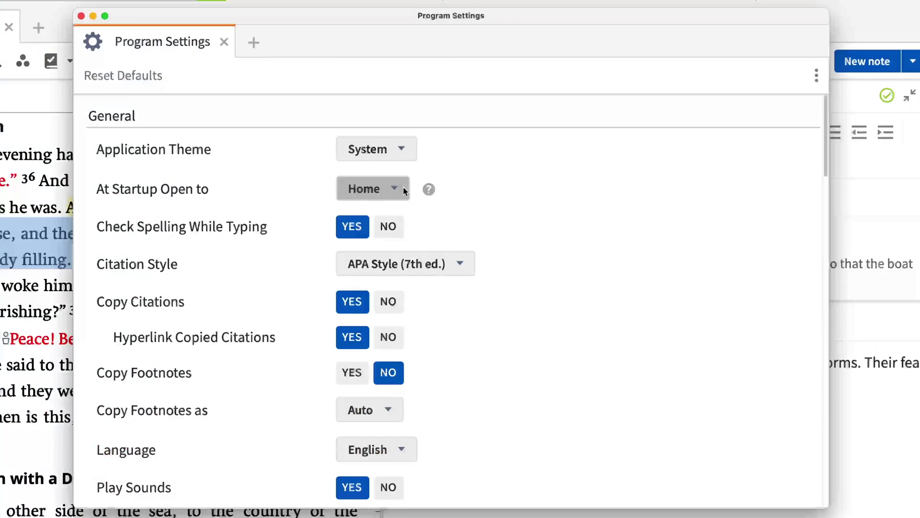
left_click(396, 188)
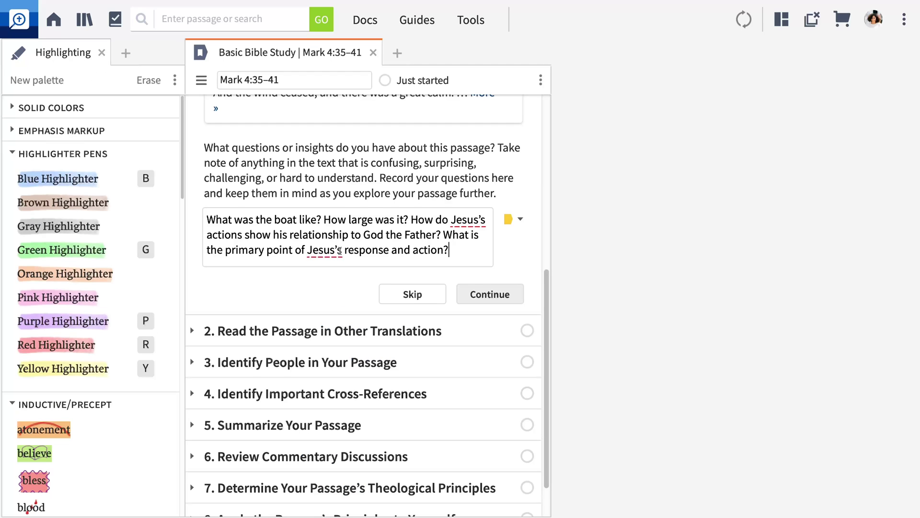
left_click(475, 298)
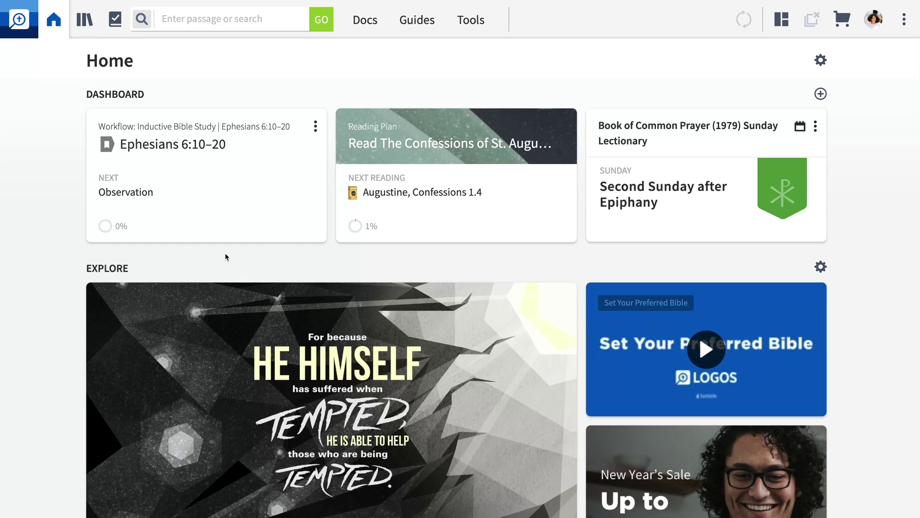
Go to Mark 4:35 in the Lexham English Bible and dock its tab on the left half.
left_click(215, 23)
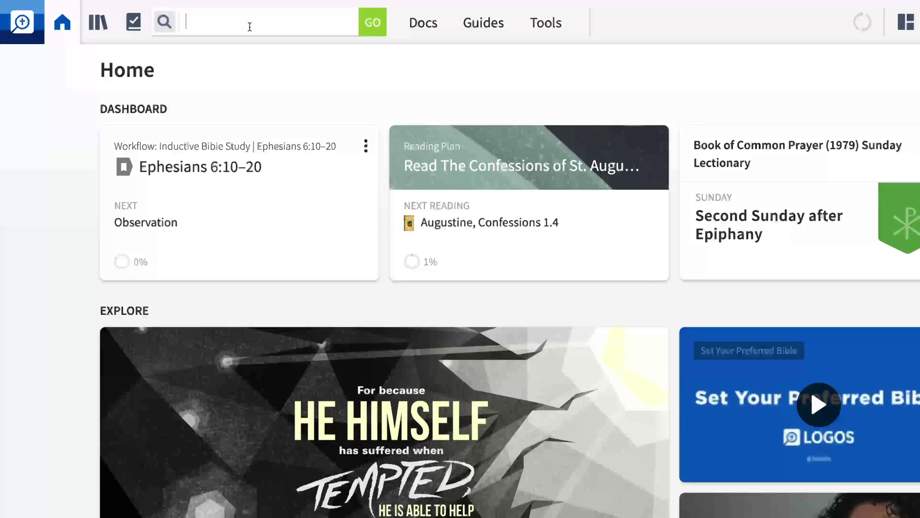
type("Mark 4:35")
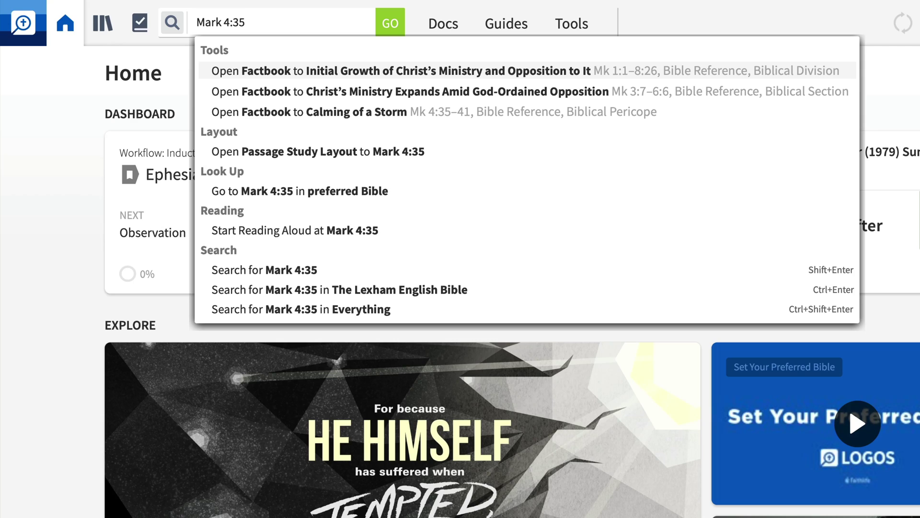
left_click(283, 192)
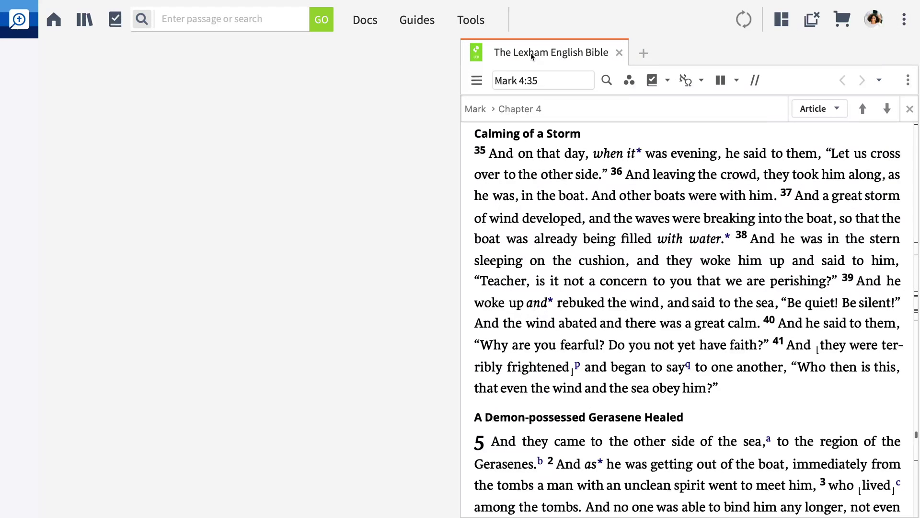
left_click_drag(531, 56, 173, 98)
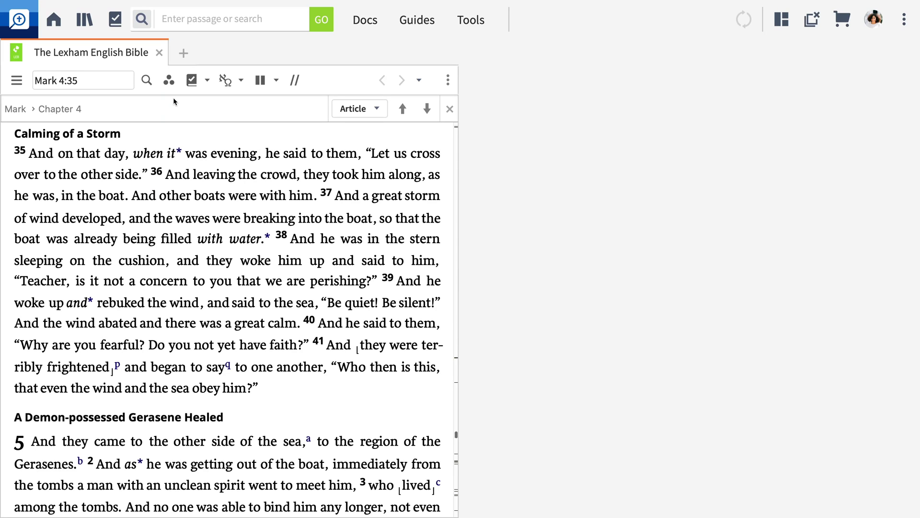
Switch Mark 4:35 to the English Standard Version and enter 'Set preferred Bible to ESV'.
left_click(295, 81)
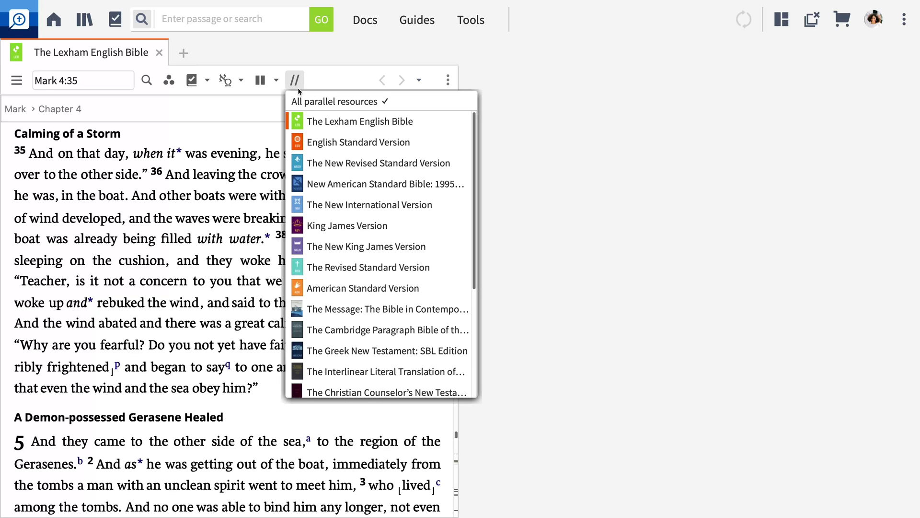
left_click(320, 146)
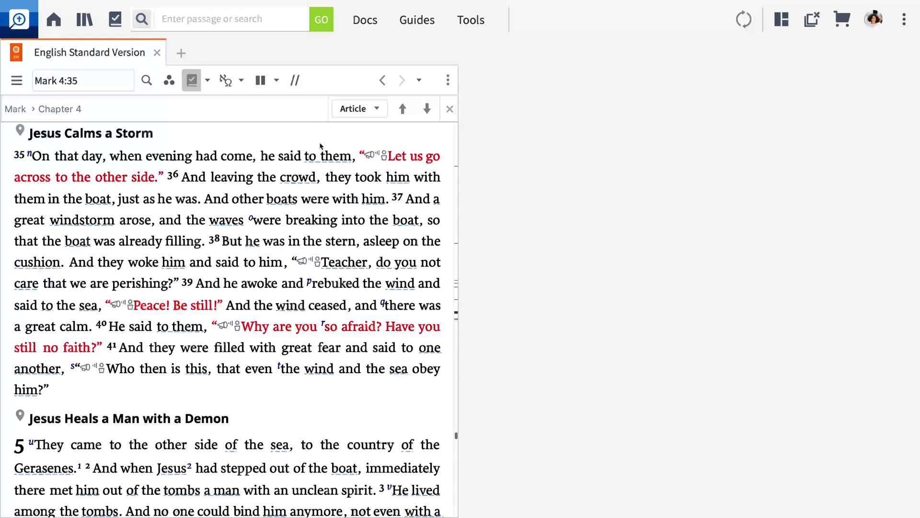
left_click(226, 21)
type("Set preferred Bible to ESV")
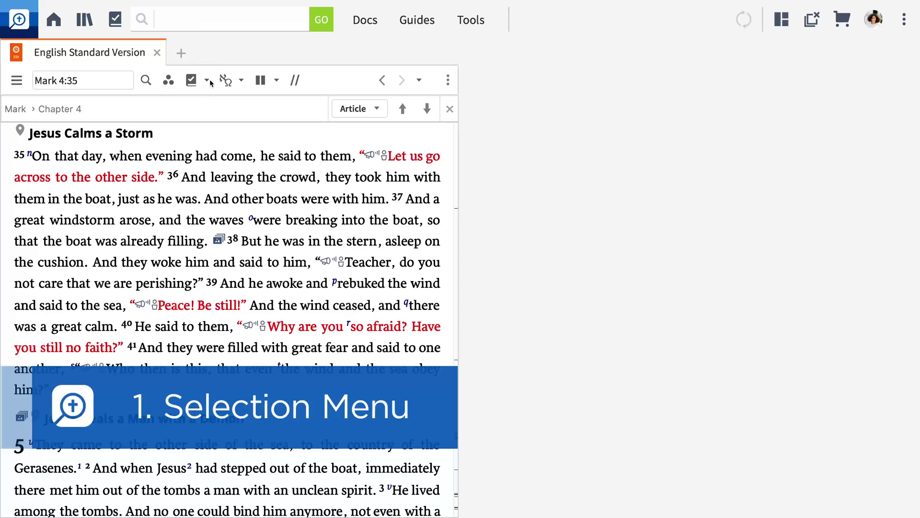
Highlight 'And other boats were with him' yellow and paste a note on the disciples' fear onto verse 37.
left_click_drag(205, 199, 386, 204)
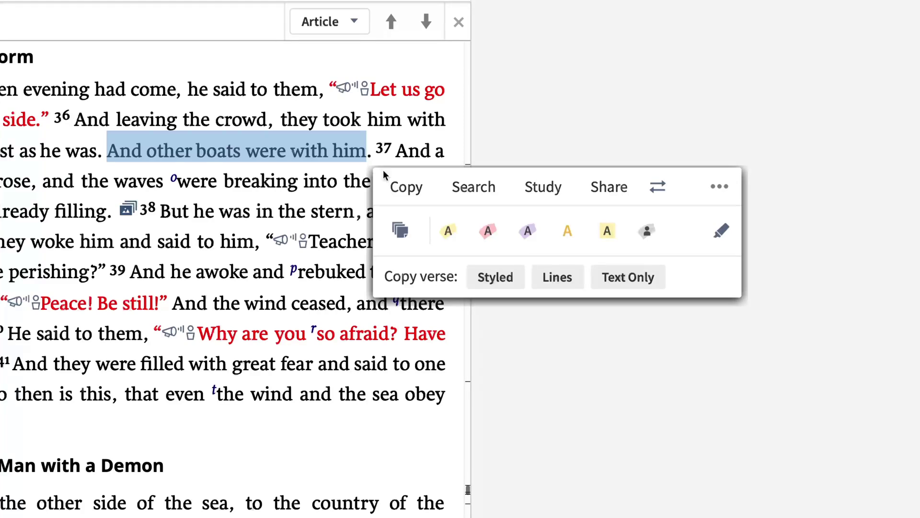
left_click(457, 232)
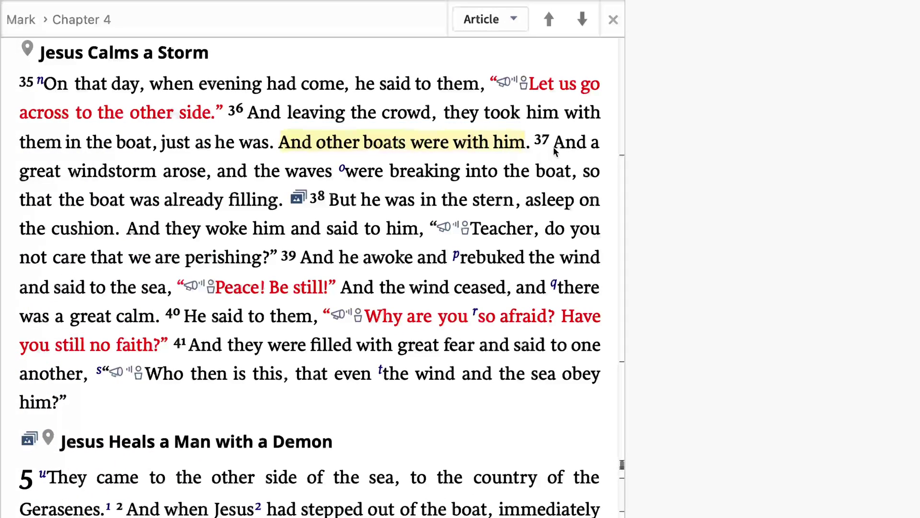
left_click_drag(553, 147, 283, 201)
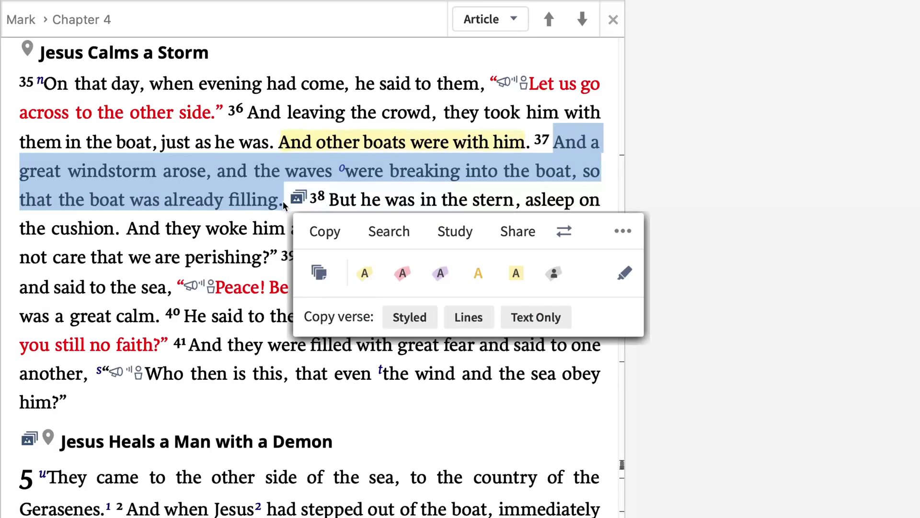
left_click(314, 271)
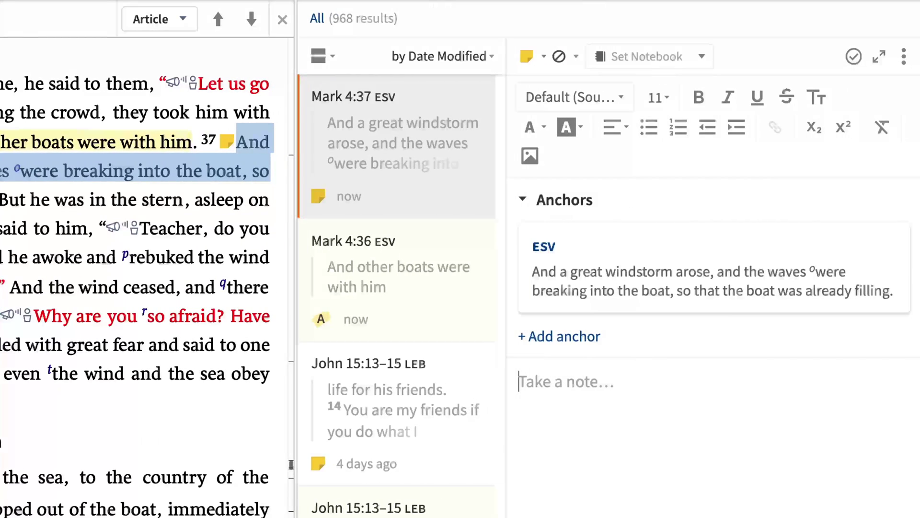
left_click(875, 59)
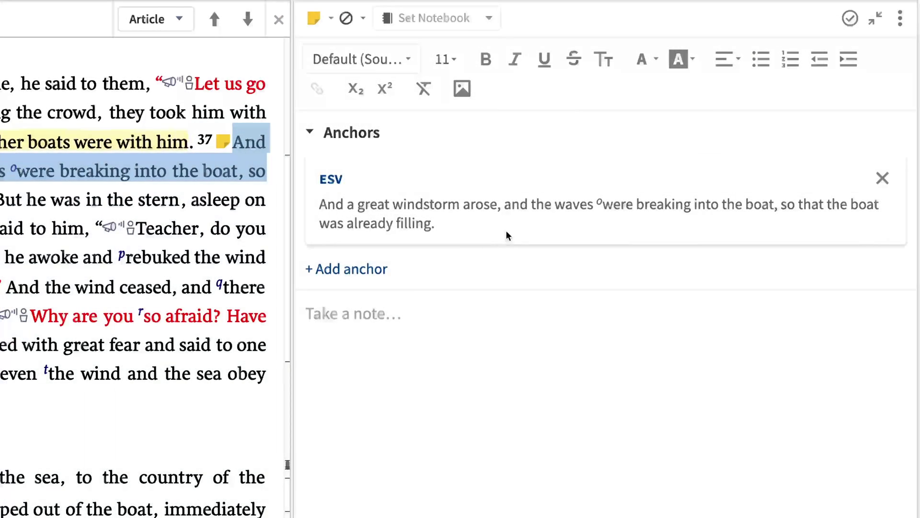
left_click(366, 303)
type("As seasoned fishermen, the disciples likely had experienced many storms. Their fear demonstrates how dangerous their situation was!")
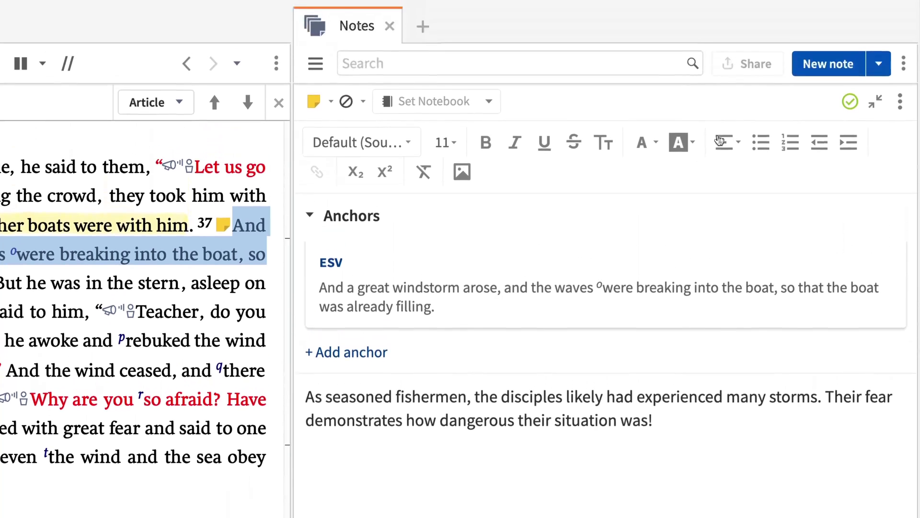
Open Program Settings and check the Application Theme and At Startup Open lists, keeping System and Home.
left_click(898, 21)
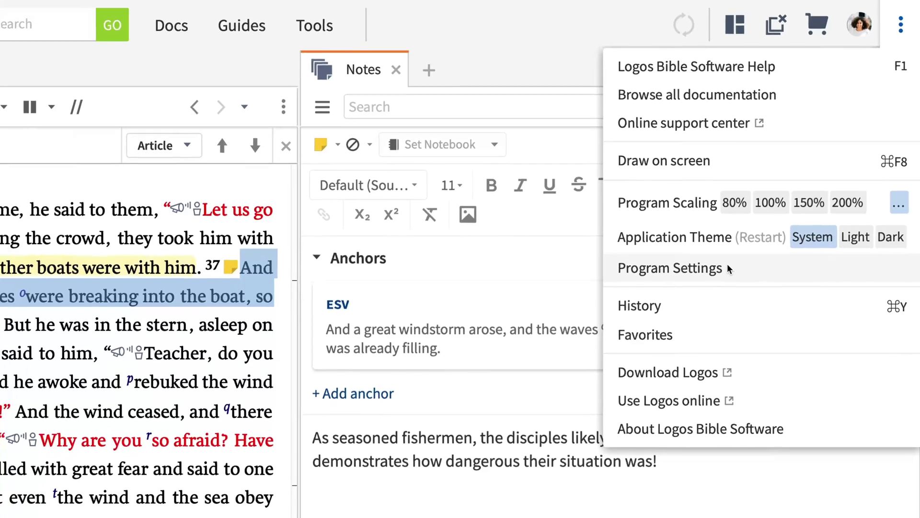
left_click(723, 269)
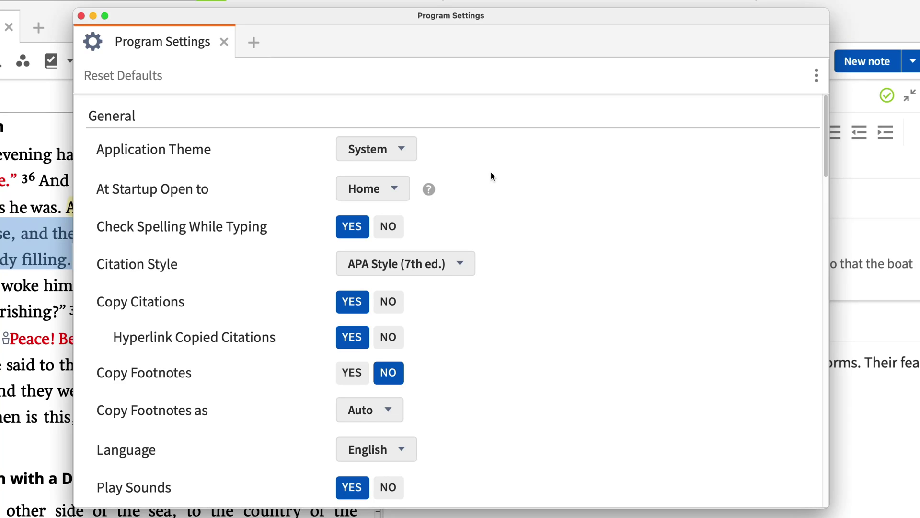
left_click(402, 149)
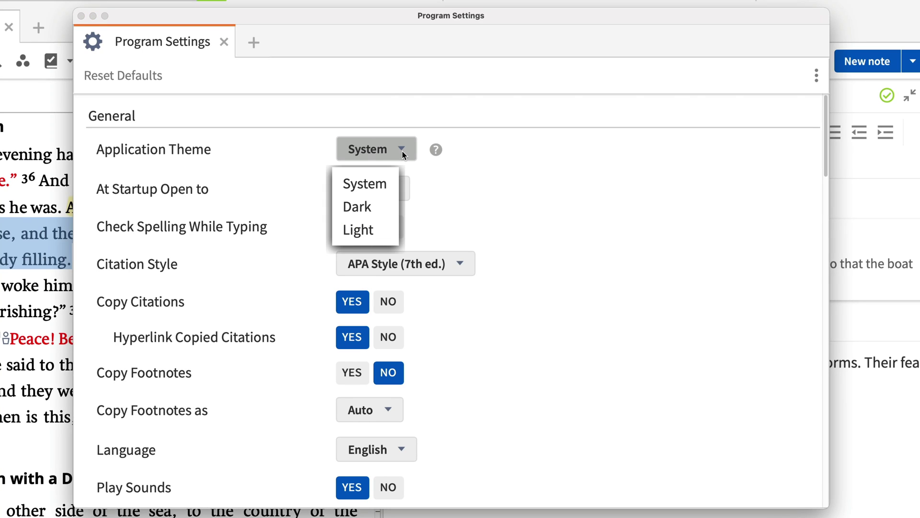
left_click(451, 184)
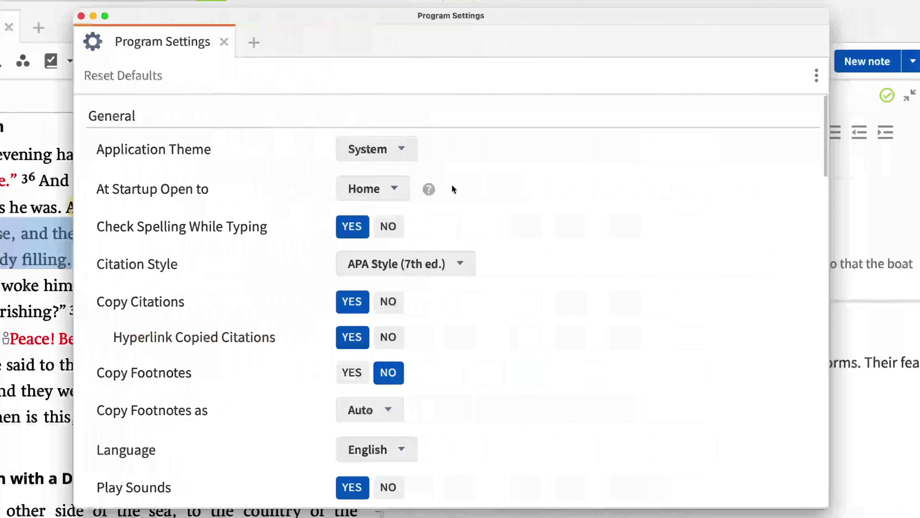
left_click(397, 190)
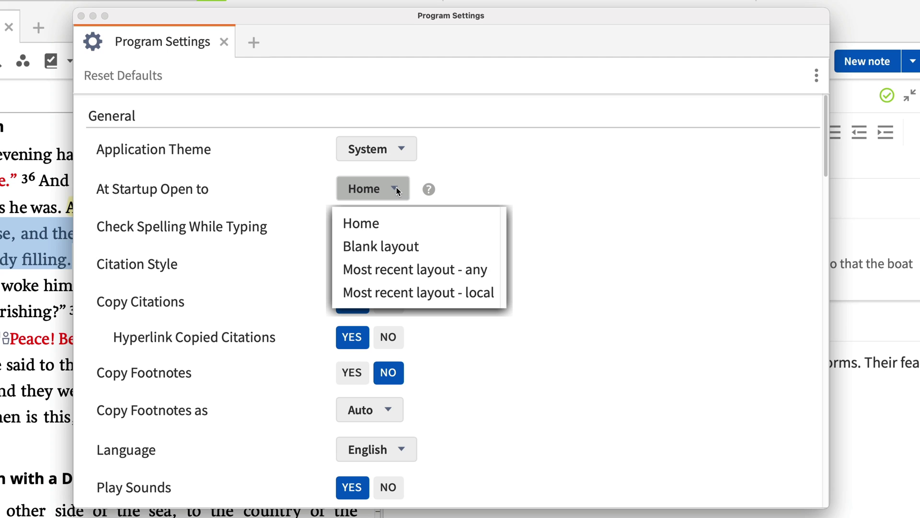
Under Text Display, set Default Notes Text Size to 14, then close the Program Settings window.
left_click(556, 192)
scroll(563, 192, "down", 5)
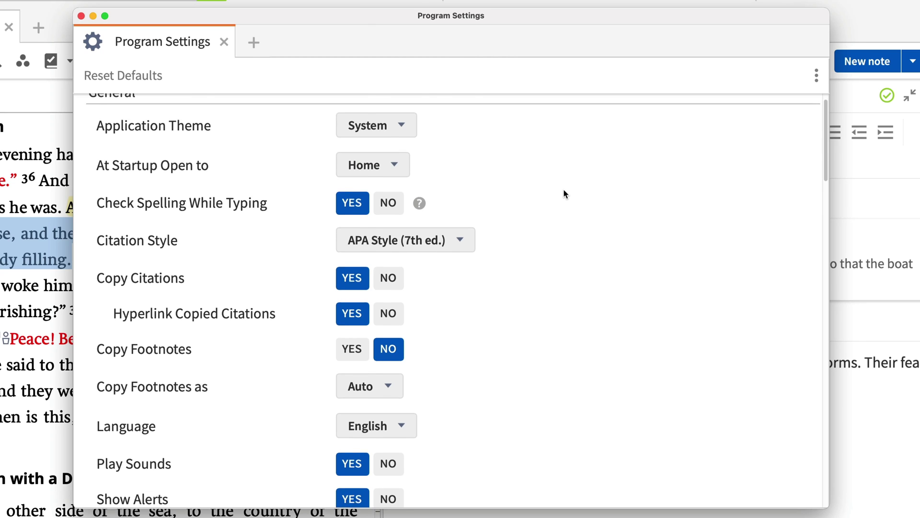
scroll(564, 194, "down", 12)
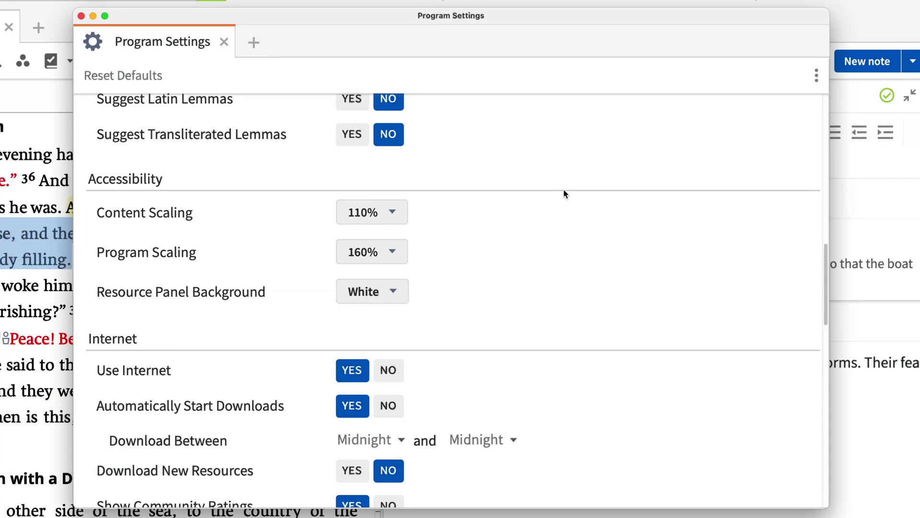
scroll(564, 194, "down", 5)
scroll(564, 193, "down", 3)
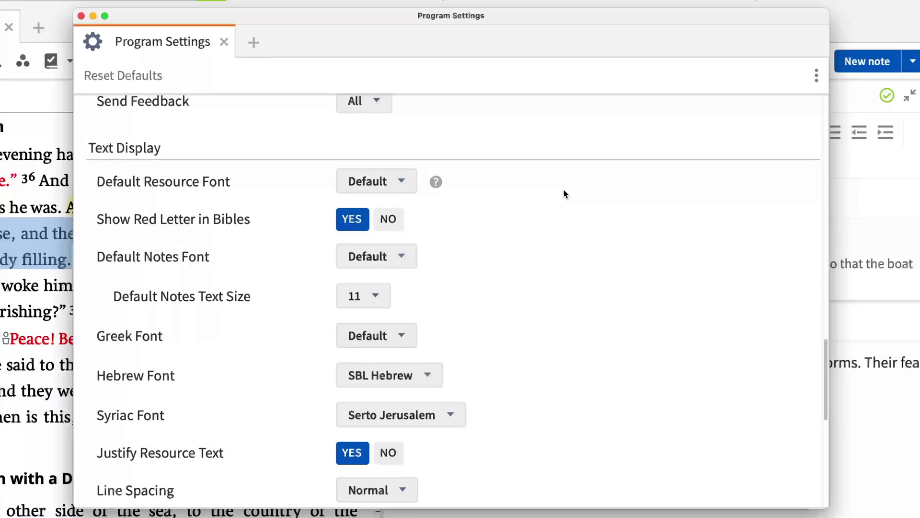
left_click(388, 289)
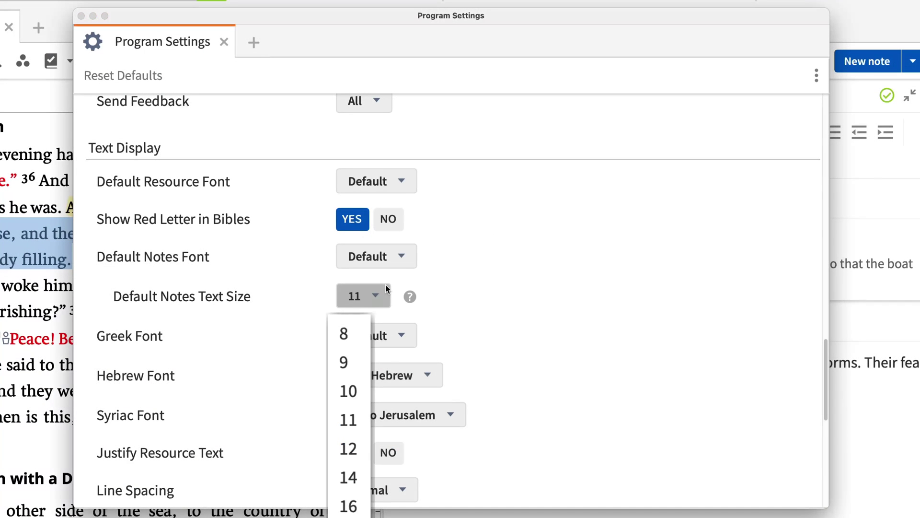
key("Down")
key("Down")
key("Down")
key("Return")
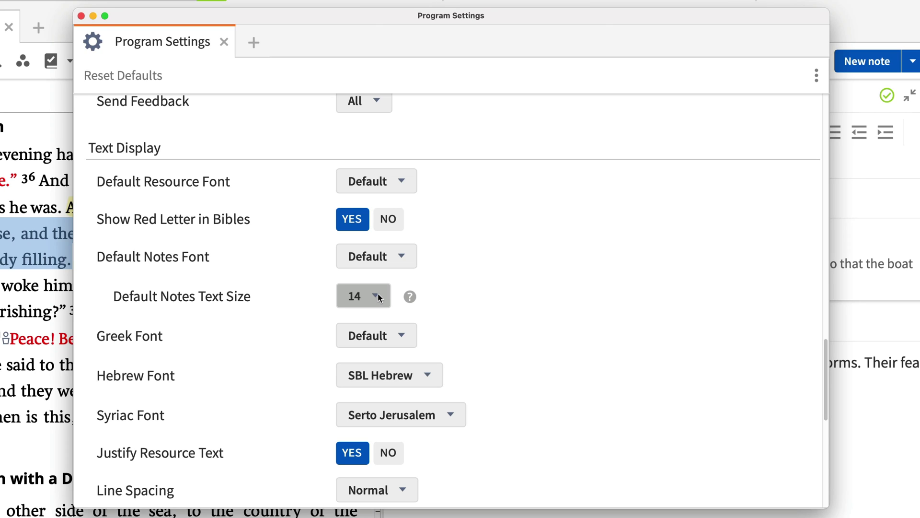
left_click(81, 15)
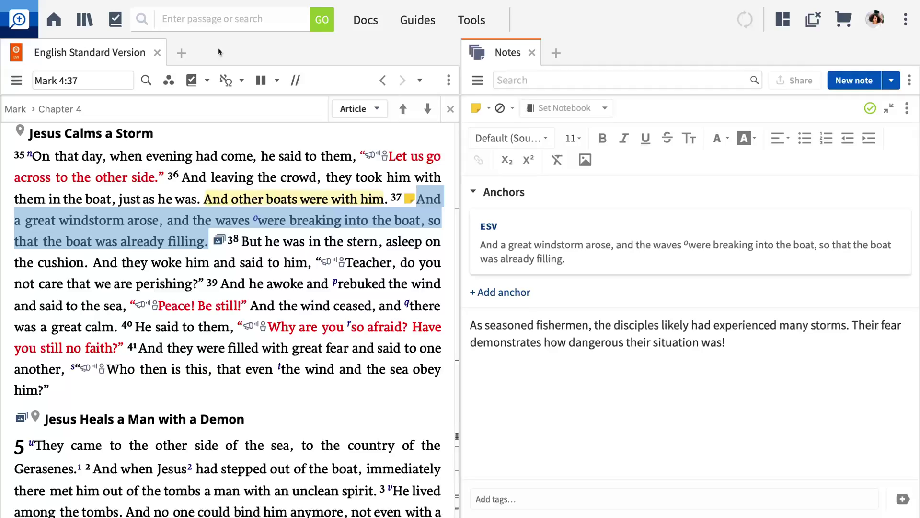
Filter the Library by Type to Study Bible and drag the Faithlife Study Bible toward the Notes panel.
left_click(94, 28)
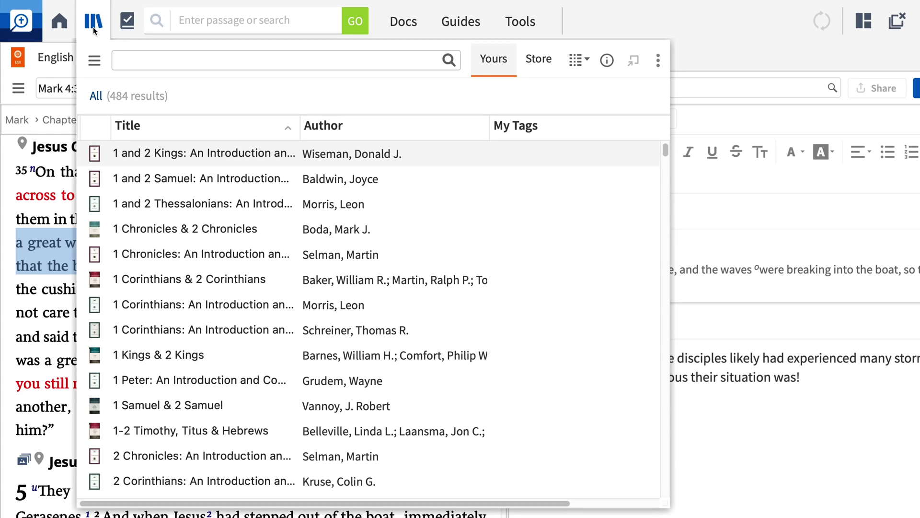
left_click(94, 61)
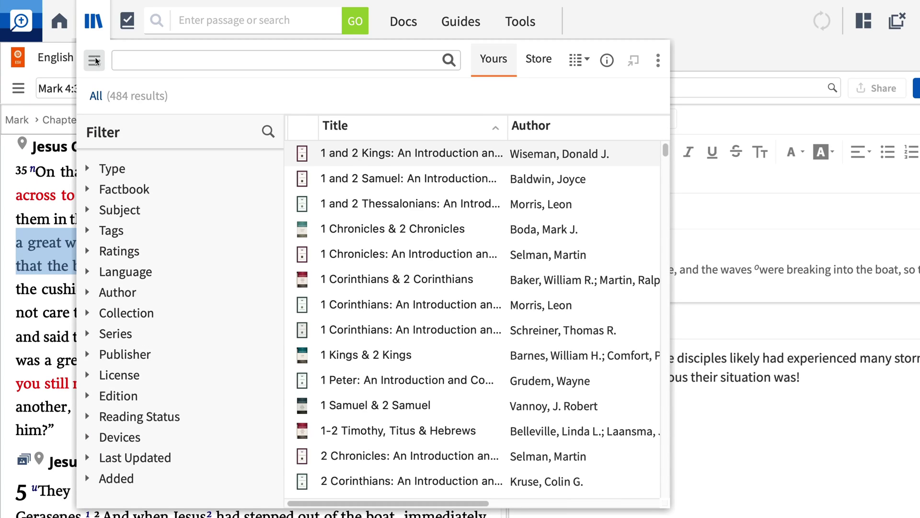
left_click(88, 169)
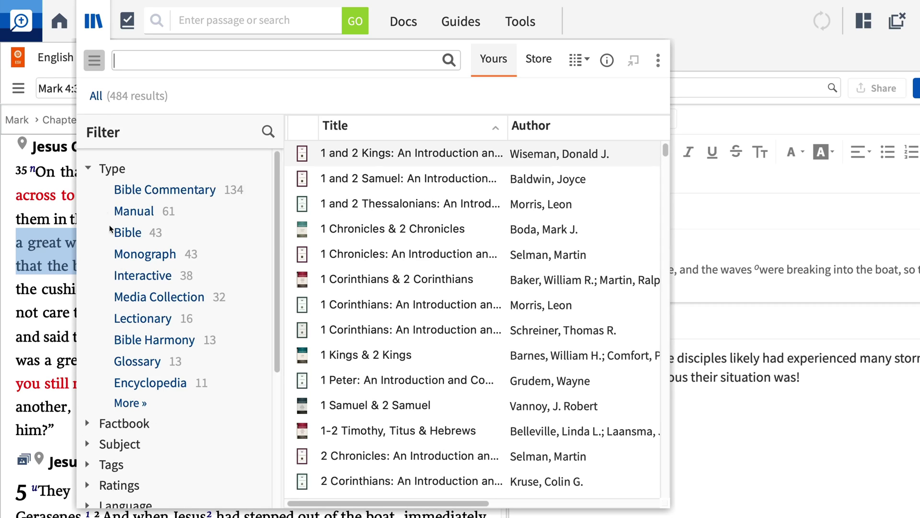
left_click(126, 403)
scroll(126, 403, "down", 2)
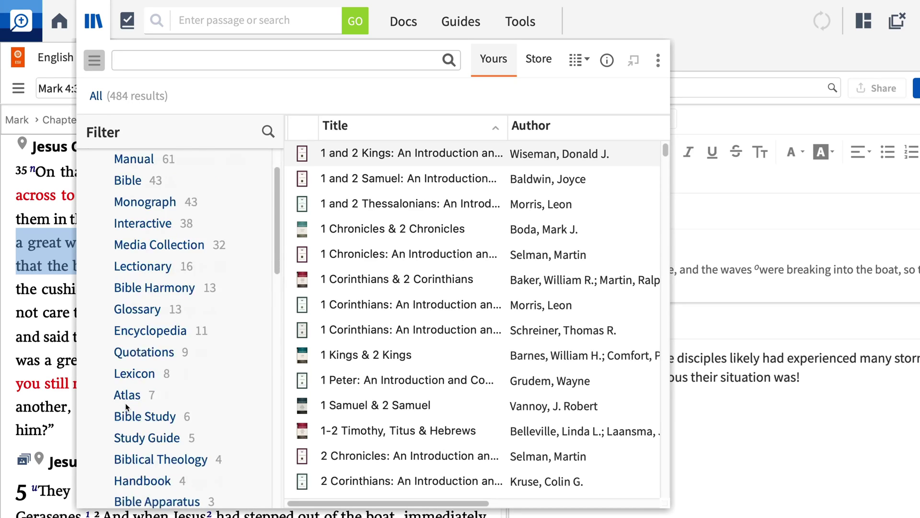
scroll(125, 402, "down", 4)
left_click(154, 455)
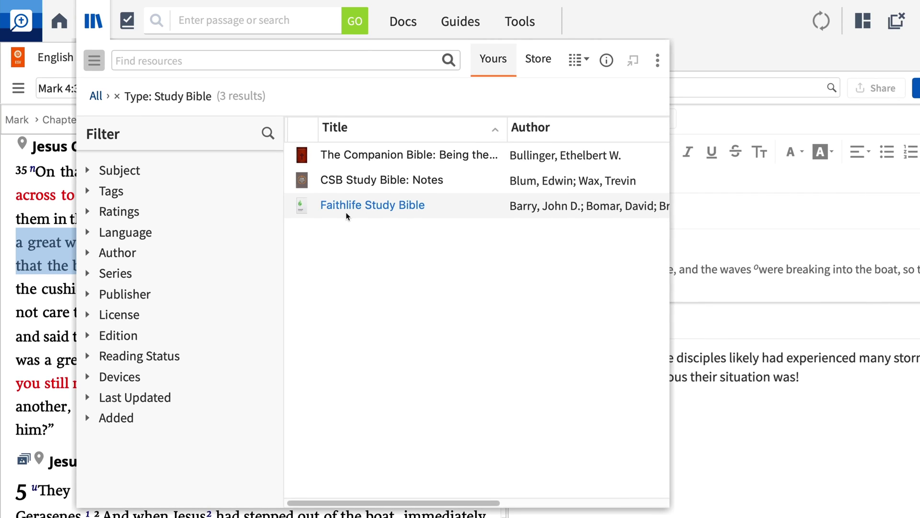
left_click_drag(346, 212, 745, 115)
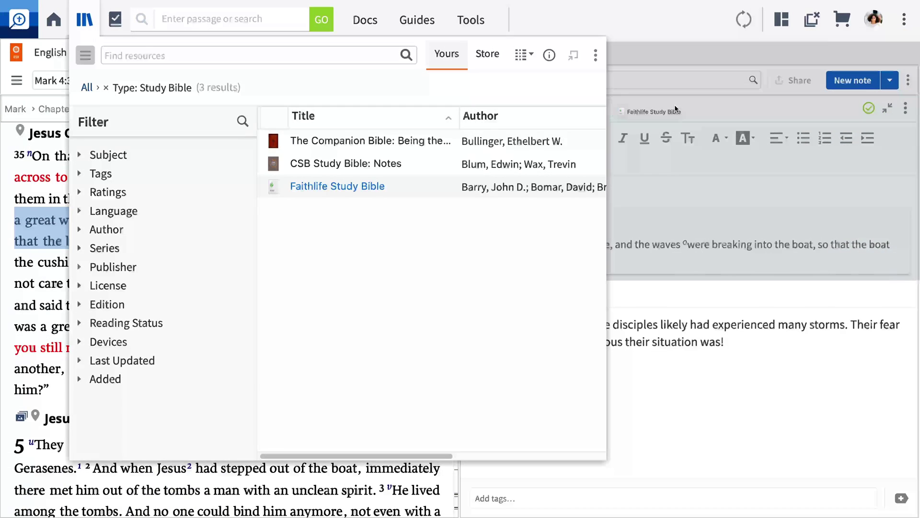
Dock the Faithlife Study Bible above the note, put it and the ESV in Link Set A, and test scrolling.
left_click(675, 109)
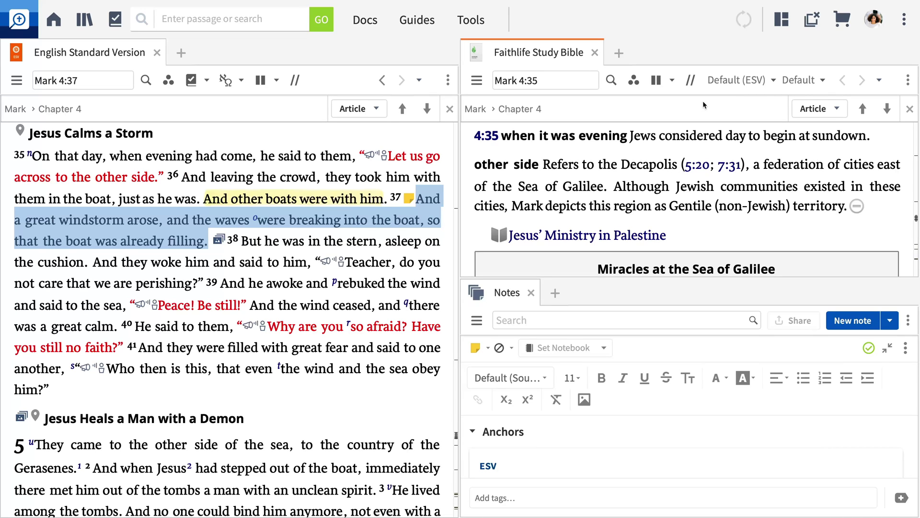
left_click(908, 81)
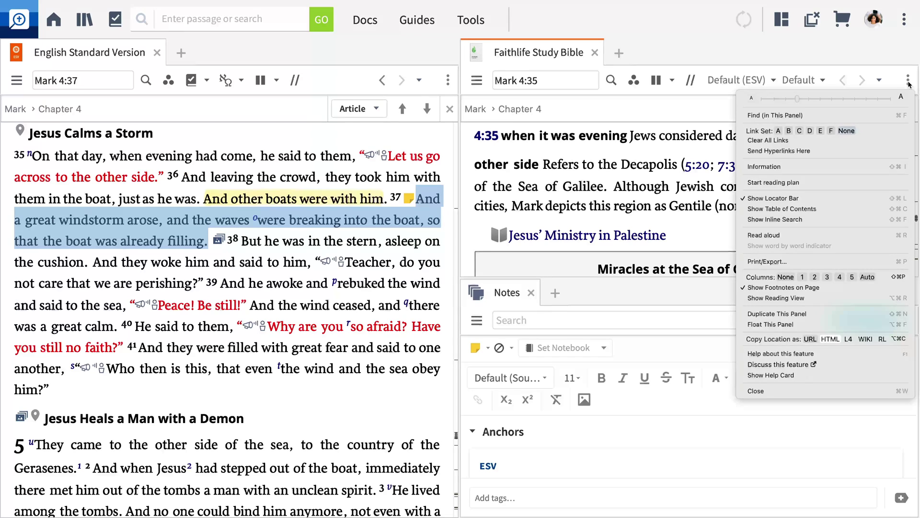
left_click(778, 131)
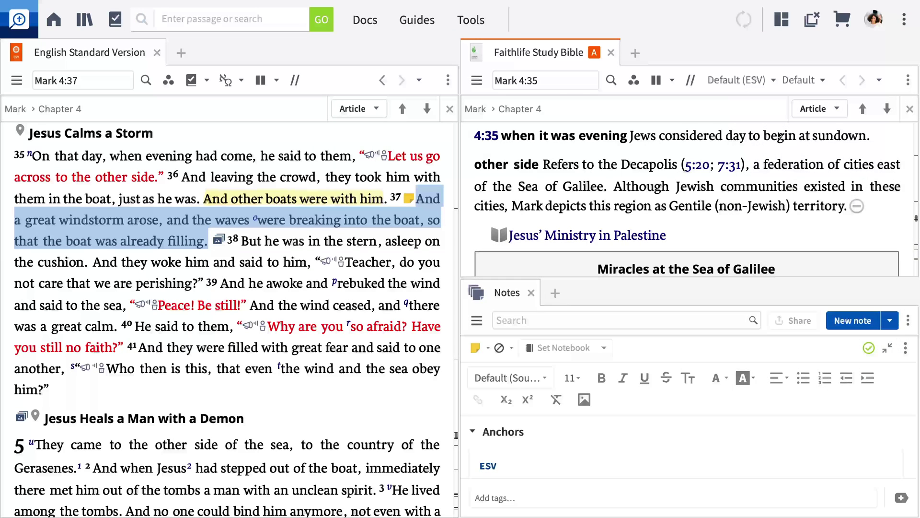
left_click(447, 80)
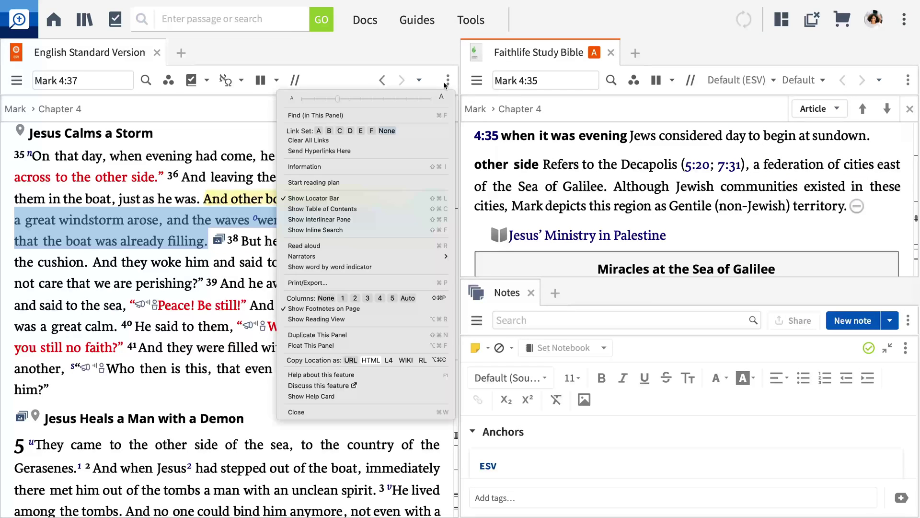
left_click(318, 131)
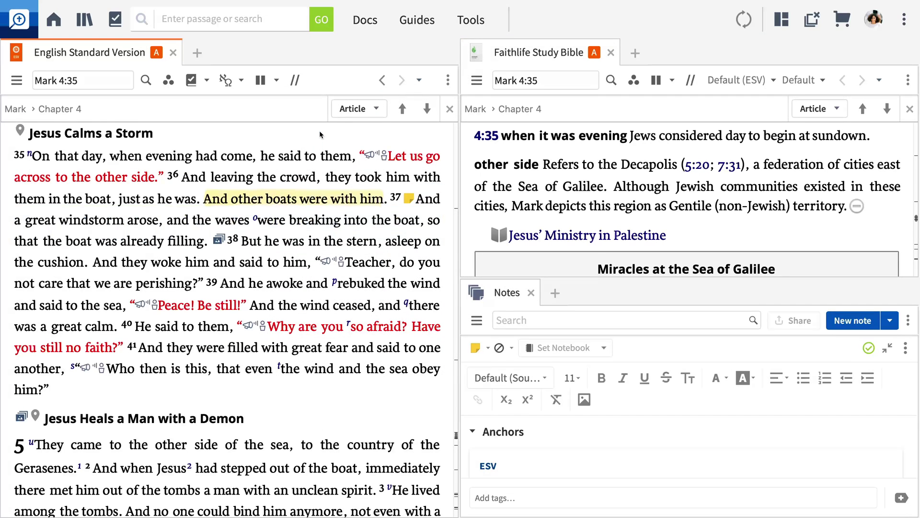
scroll(319, 130, "down", 2)
scroll(320, 136, "down", 5)
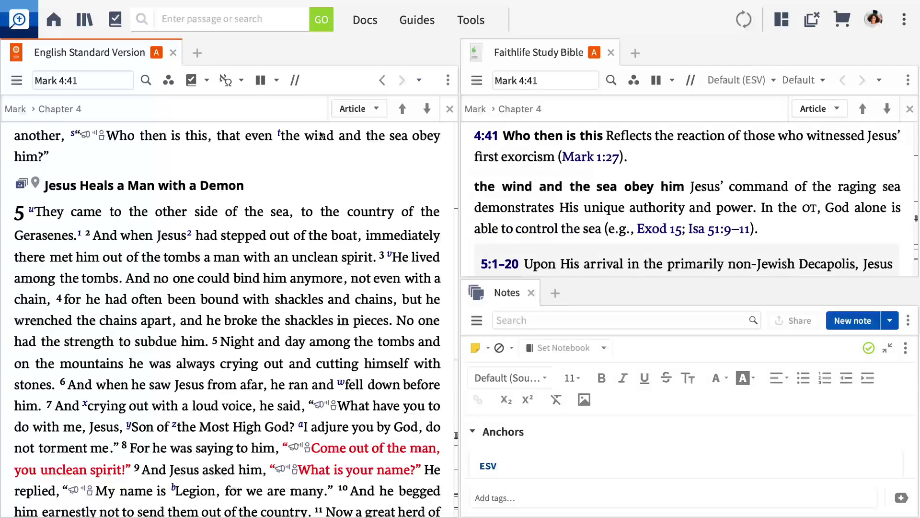
scroll(320, 135, "up", 3)
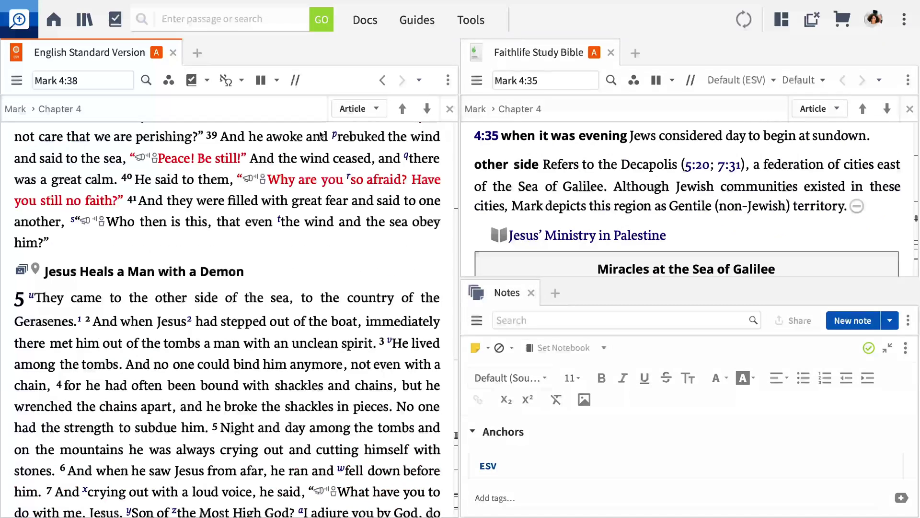
scroll(320, 135, "up", 3)
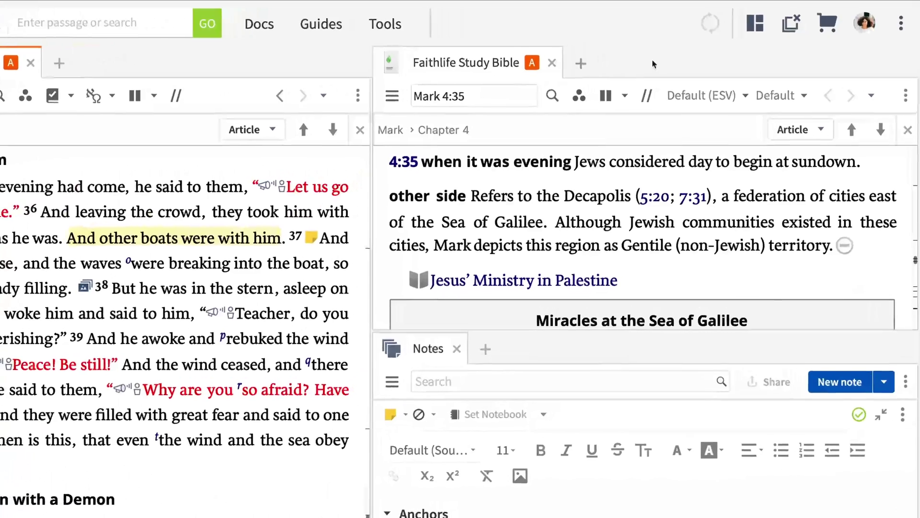
Save the current arrangement as a named layout called 'Custom Bible Study'.
left_click(752, 24)
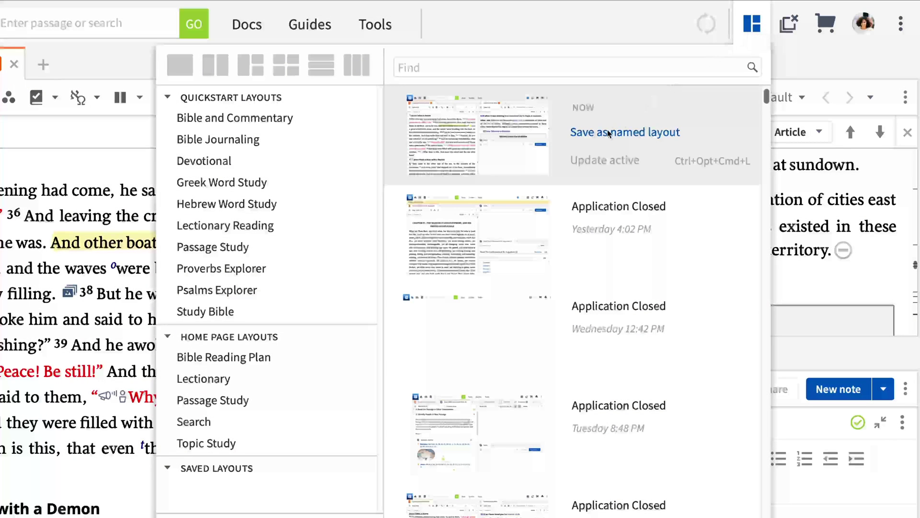
left_click(608, 130)
type("Custom Bible S")
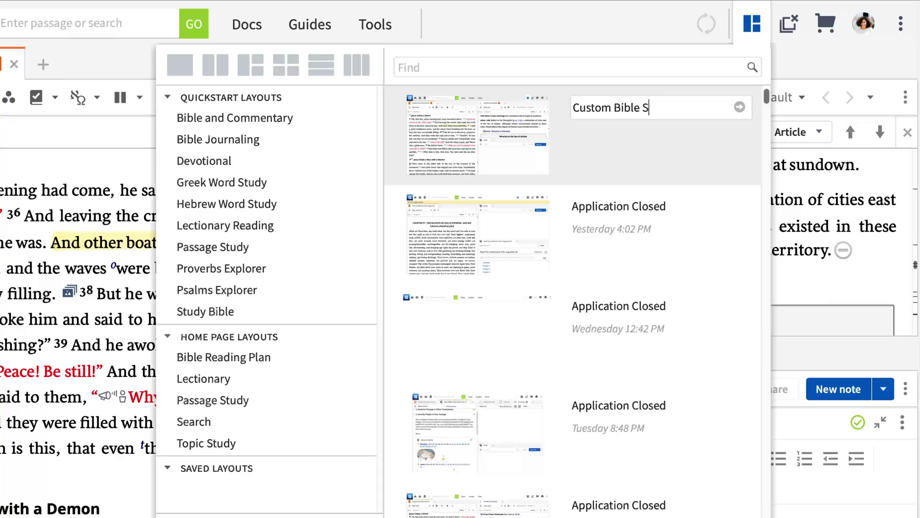
type("tudy")
key("Return")
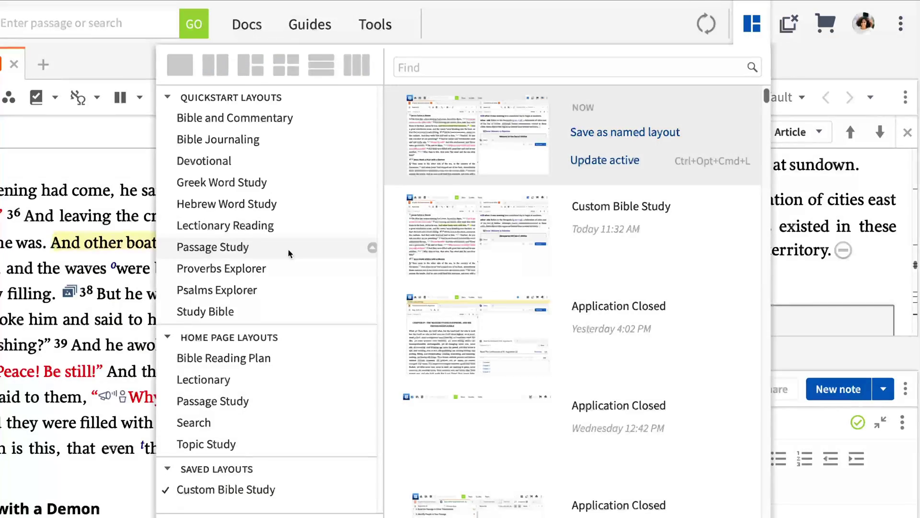
Load the Passage Study layout, close its Mark commentary, then reload Custom Bible Study.
left_click(288, 249)
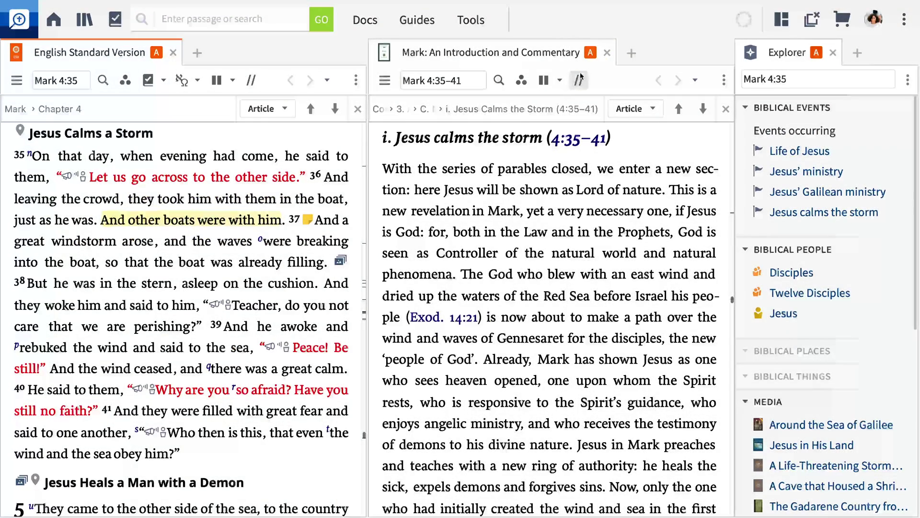
left_click(608, 52)
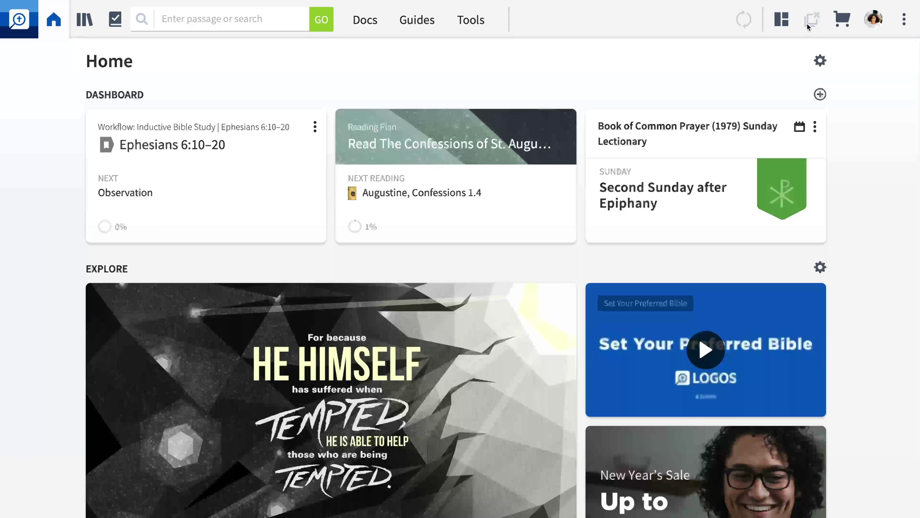
left_click(780, 21)
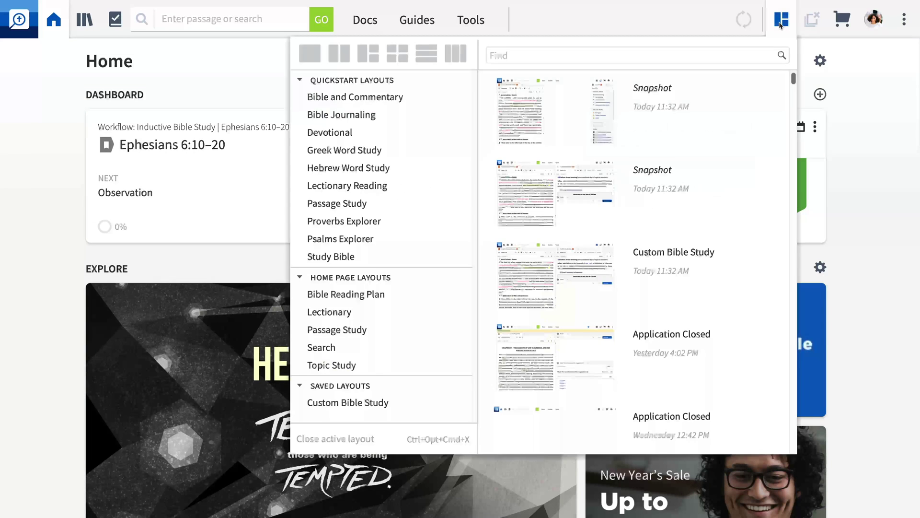
left_click(324, 402)
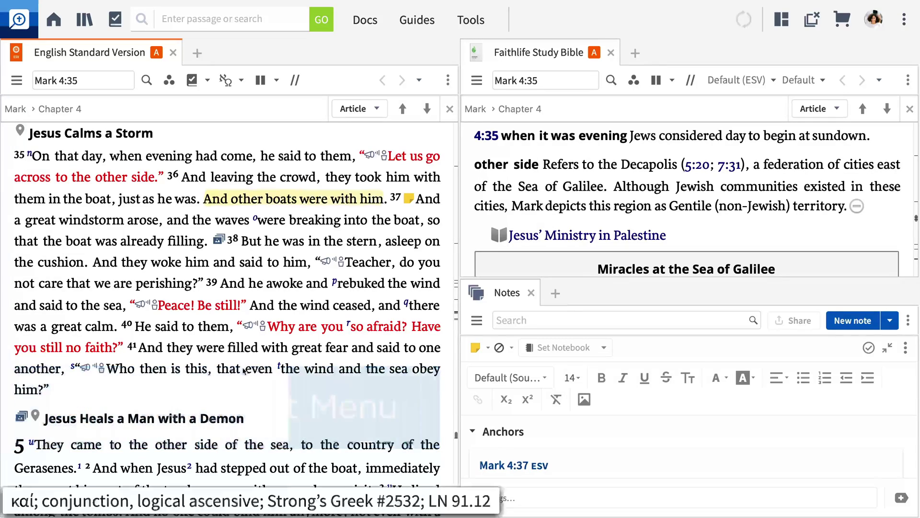
Review the right-click study options for 'care' in Mark 4:38 and launch the μέλει Bible Word Study.
right_click(54, 284)
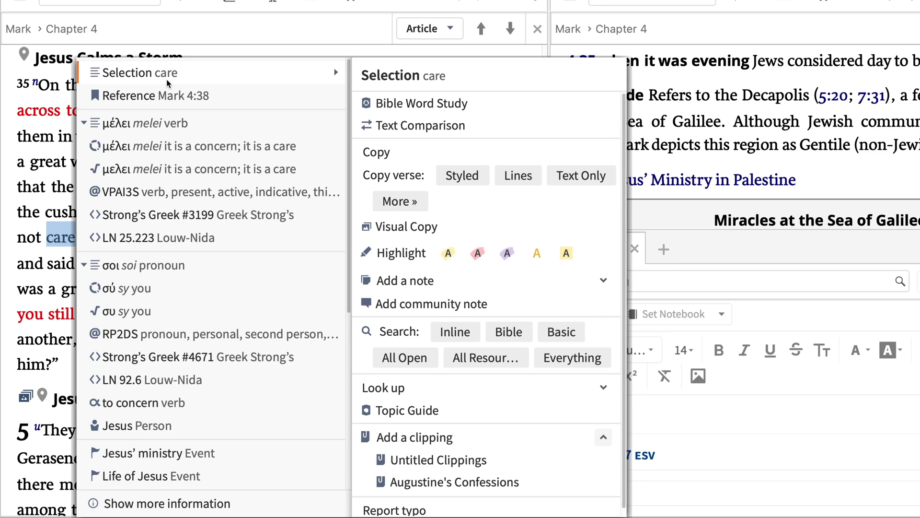
mouse_move(163, 96)
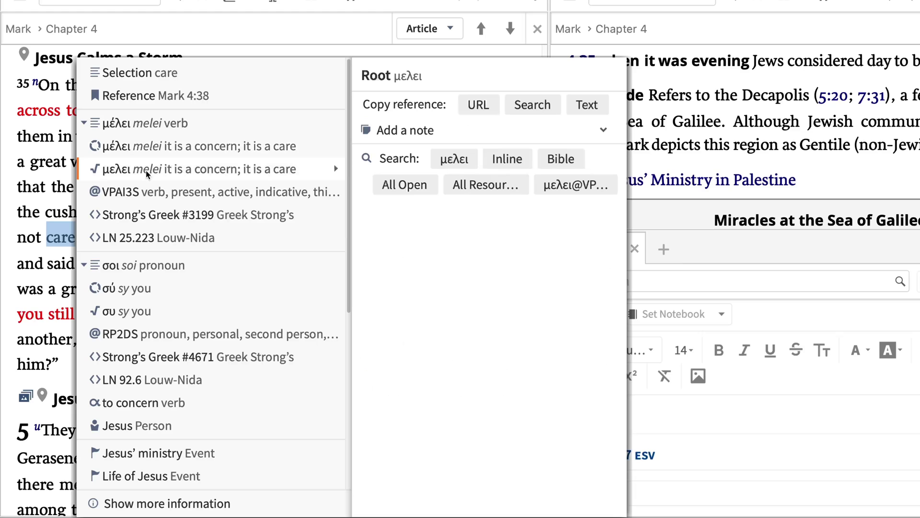
mouse_move(147, 193)
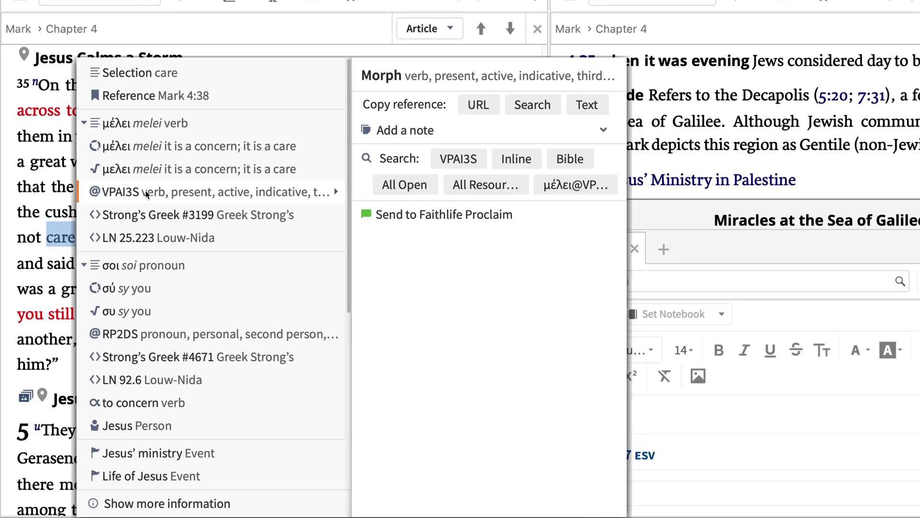
scroll(148, 193, "down", 4)
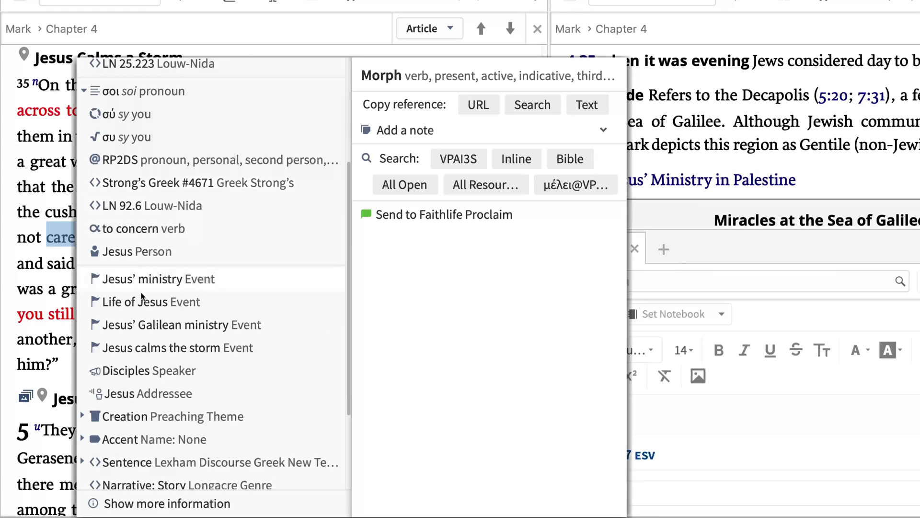
mouse_move(140, 372)
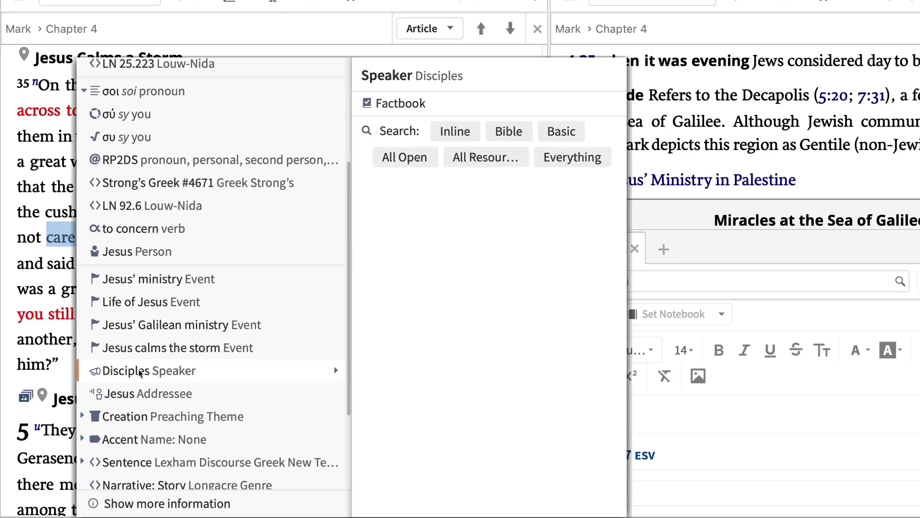
mouse_move(138, 416)
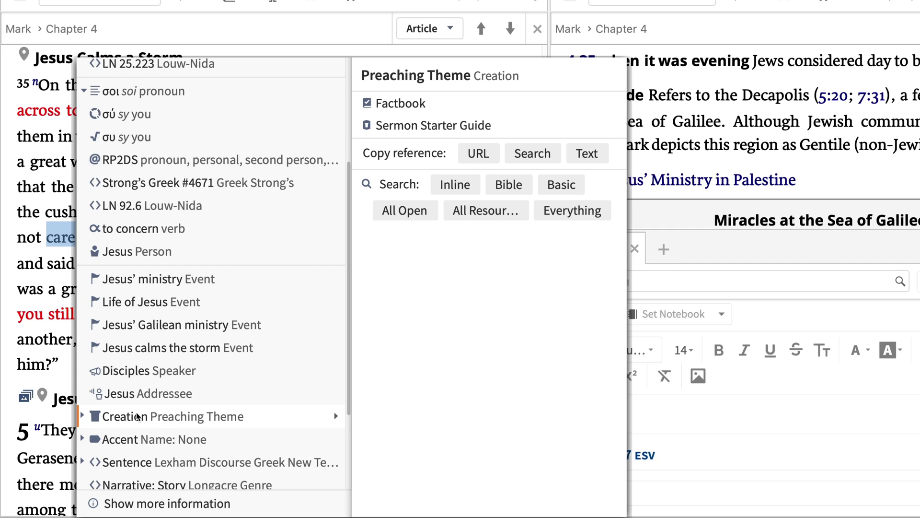
scroll(138, 416, "up", 4)
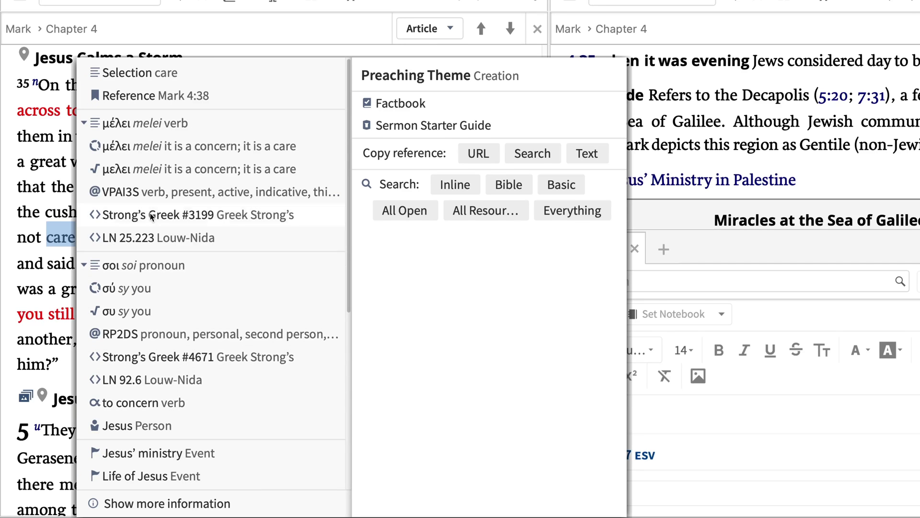
mouse_move(150, 148)
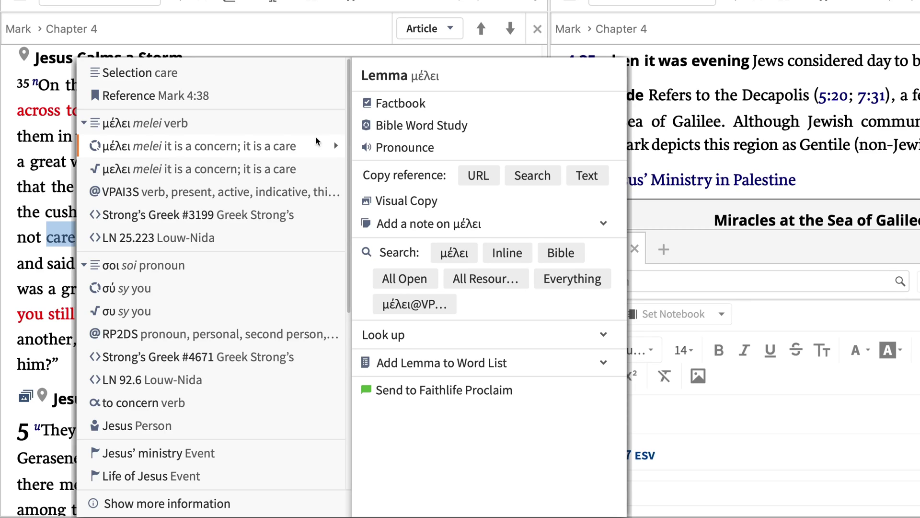
left_click(398, 130)
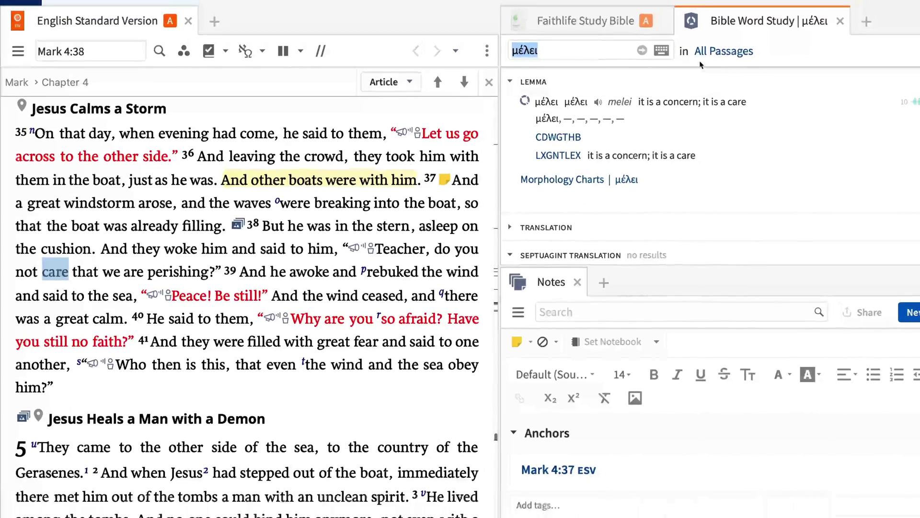
Dock the μέλει word study beside the ESV and expand its 'to concern' sense to list ten verses.
left_click_drag(753, 24, 276, 176)
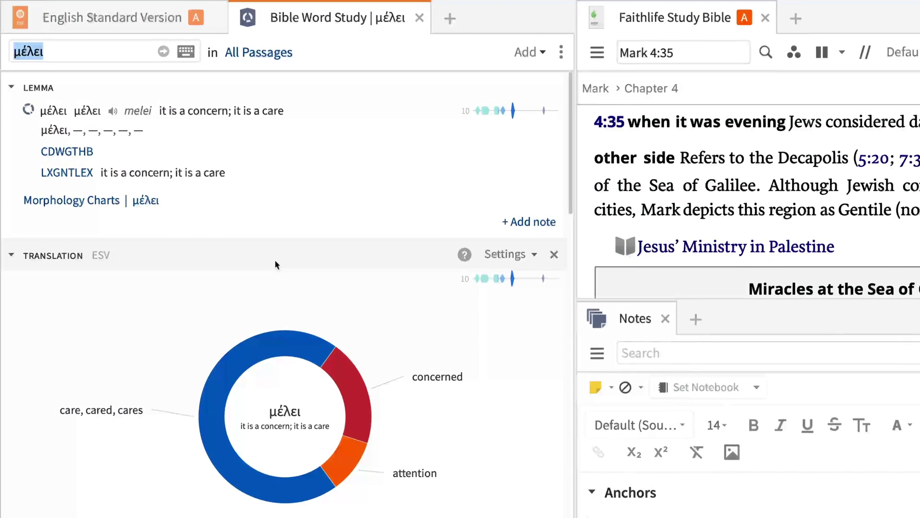
left_click(499, 255)
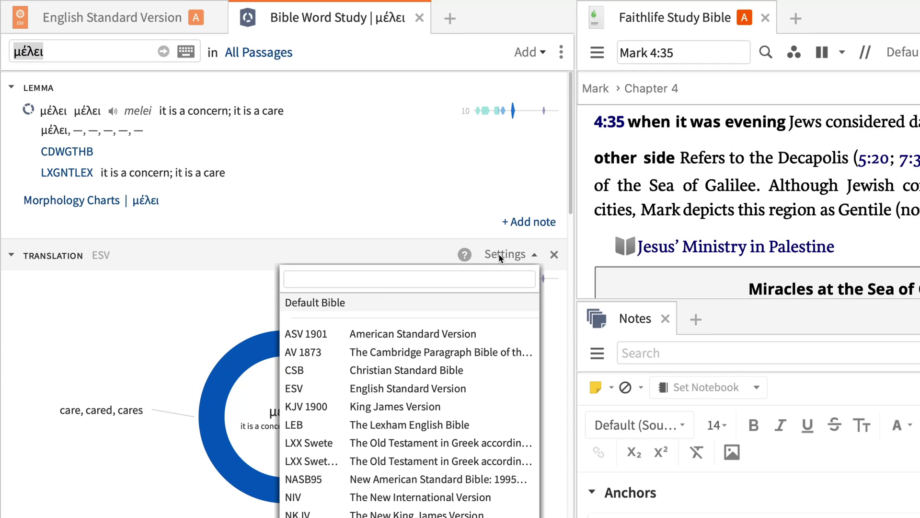
left_click(499, 255)
scroll(404, 303, "down", 5)
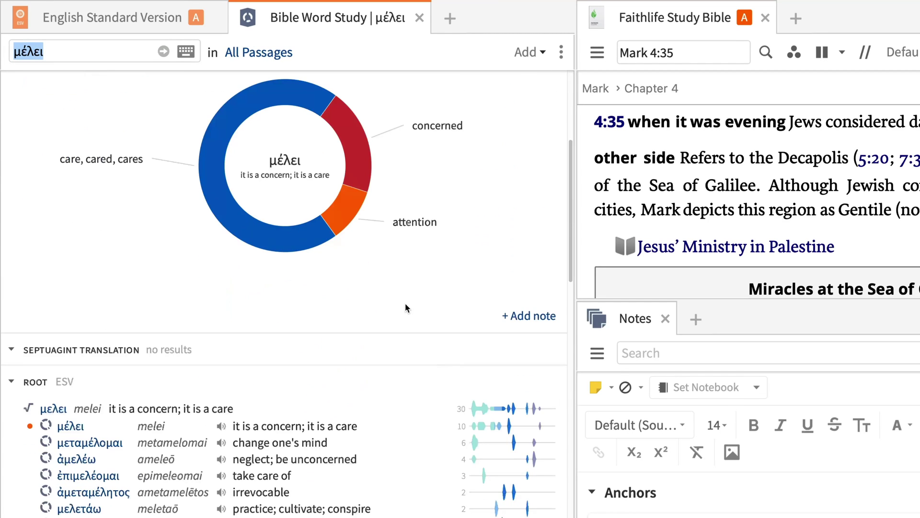
scroll(405, 304, "down", 8)
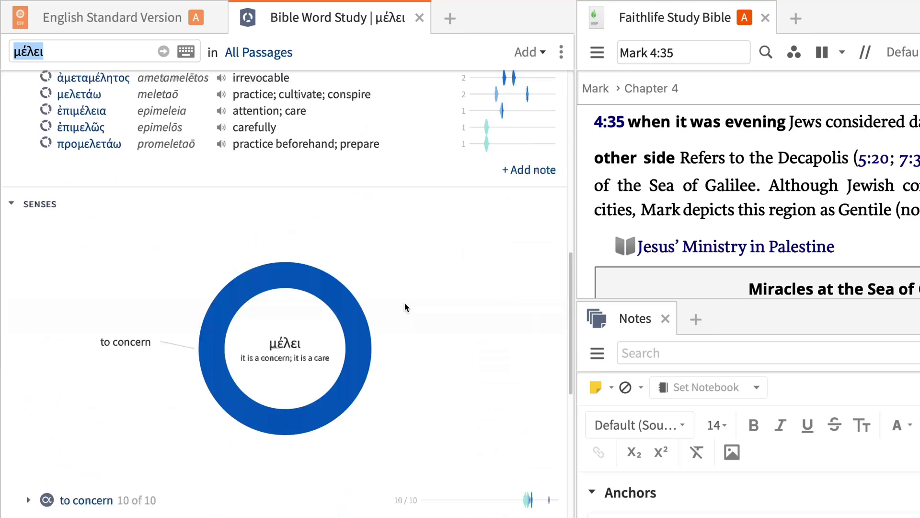
scroll(404, 302, "down", 4)
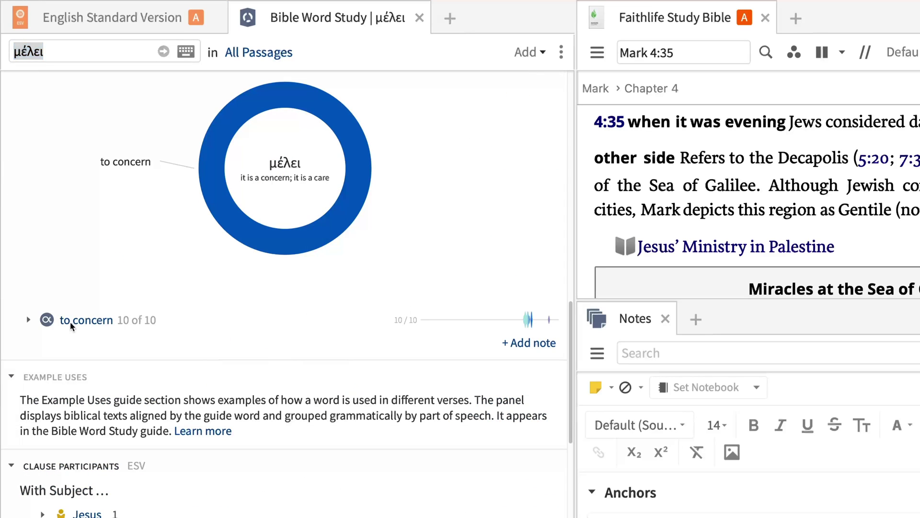
left_click(28, 320)
scroll(295, 378, "down", 5)
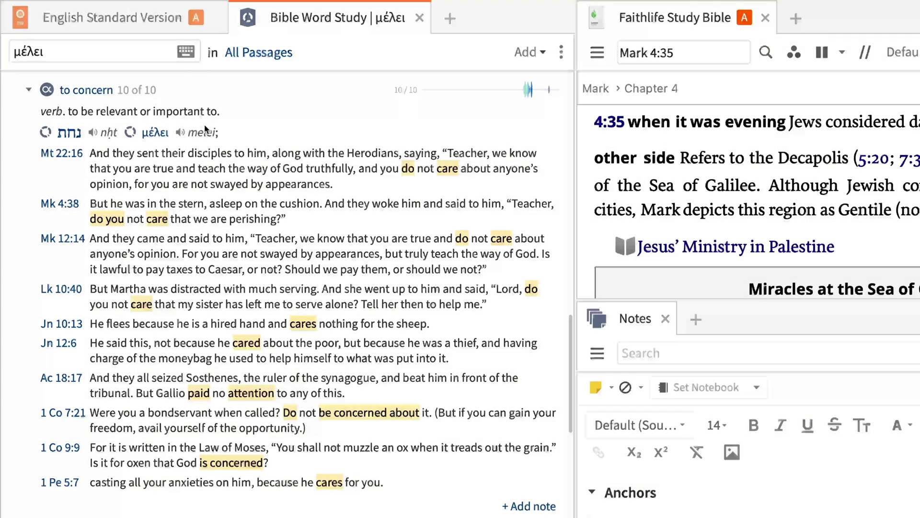
Note on Mark 4:38's 'Teacher, do you not care that we are perishing?' that John 10:13 uses the same terminology.
left_click(168, 24)
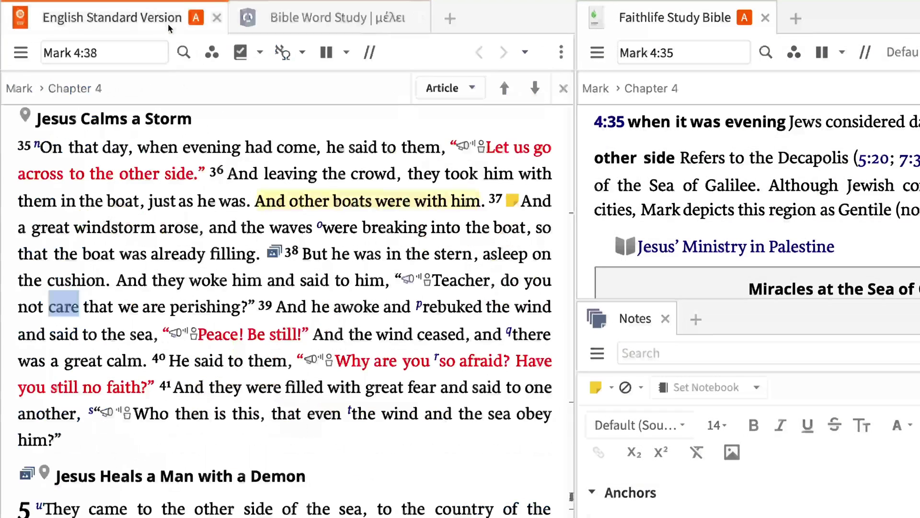
double_click(453, 283)
left_click_drag(453, 287, 255, 311)
left_click(287, 369)
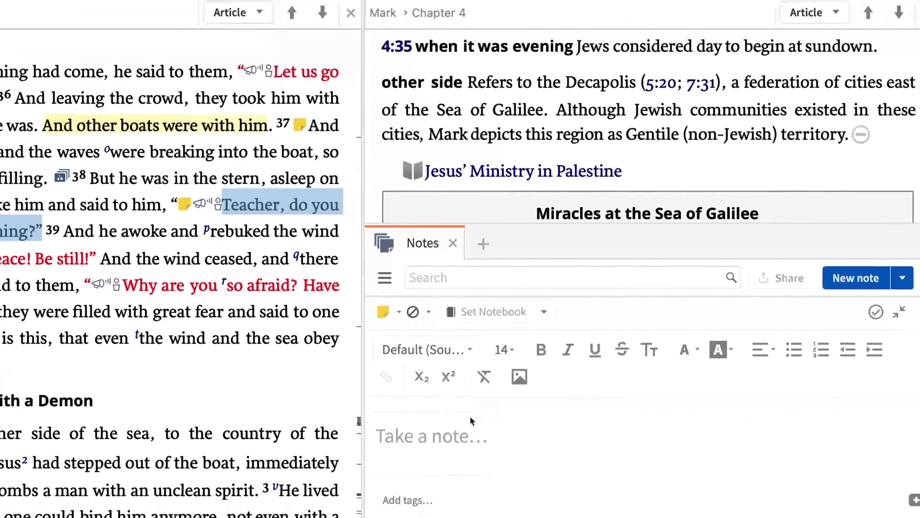
type("John 10:13 uses this same terminology to talk about a hired hand who cares nothing for the sheep.")
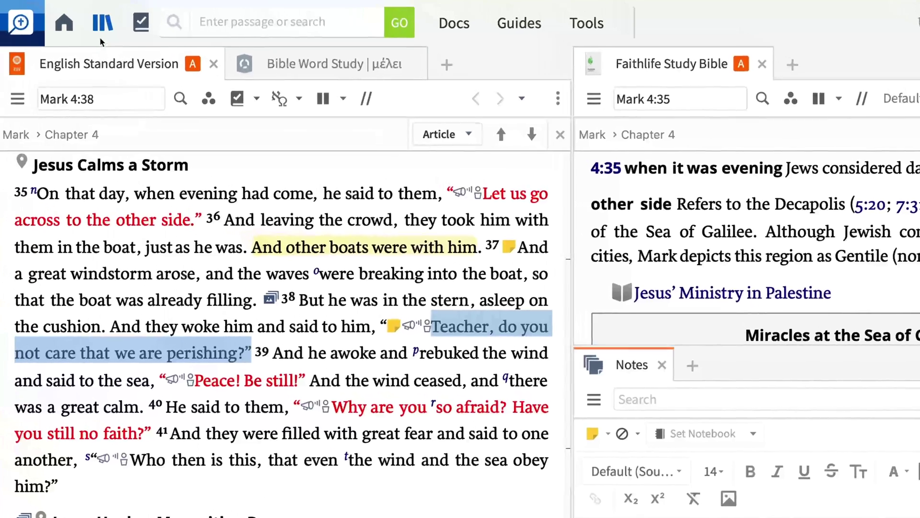
Find the TNTC Mark commentary in the Library, filtered to Bible commentaries, and open it in the left pane.
left_click(102, 29)
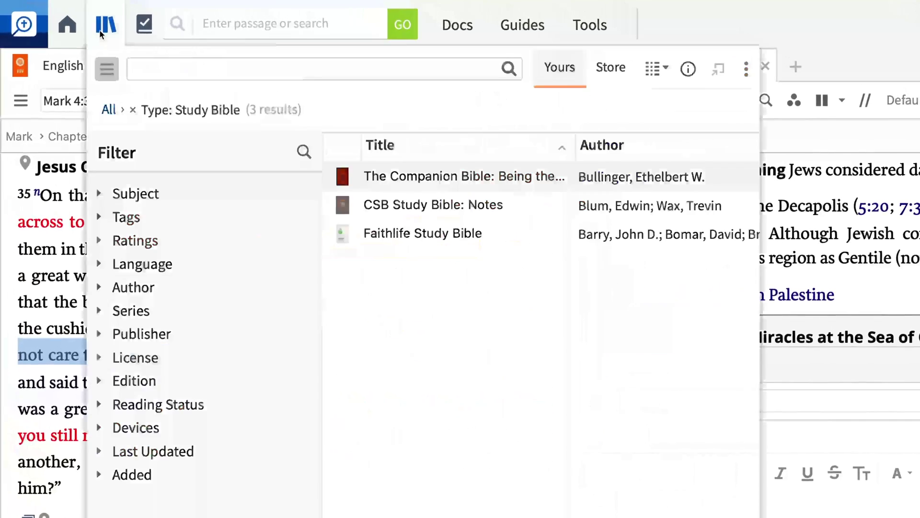
left_click(133, 110)
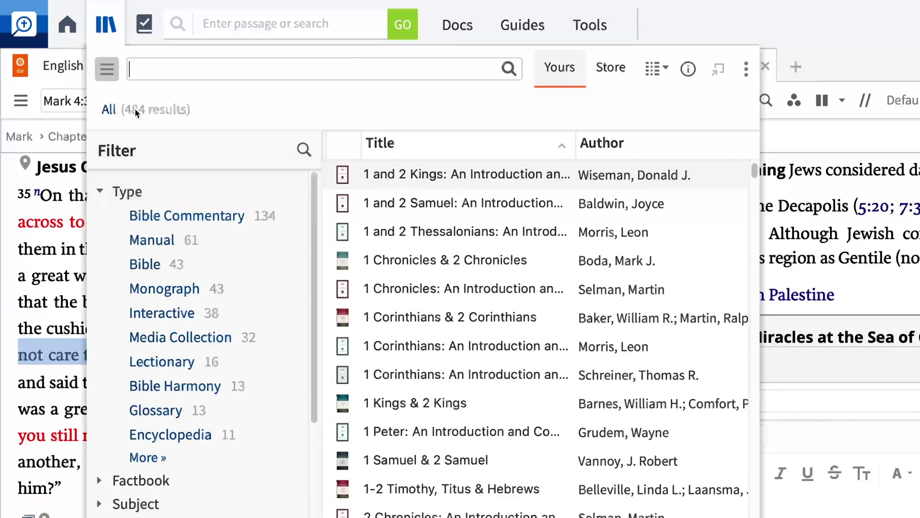
left_click(162, 215)
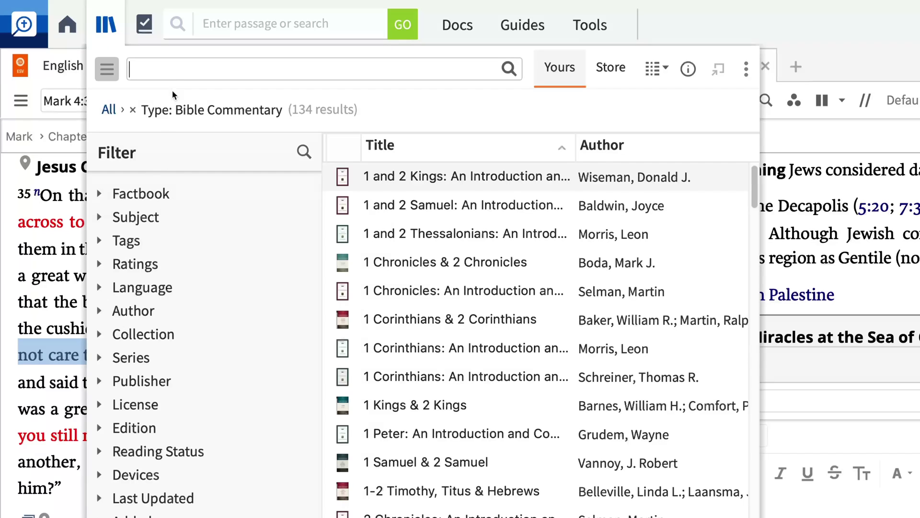
type("Mark")
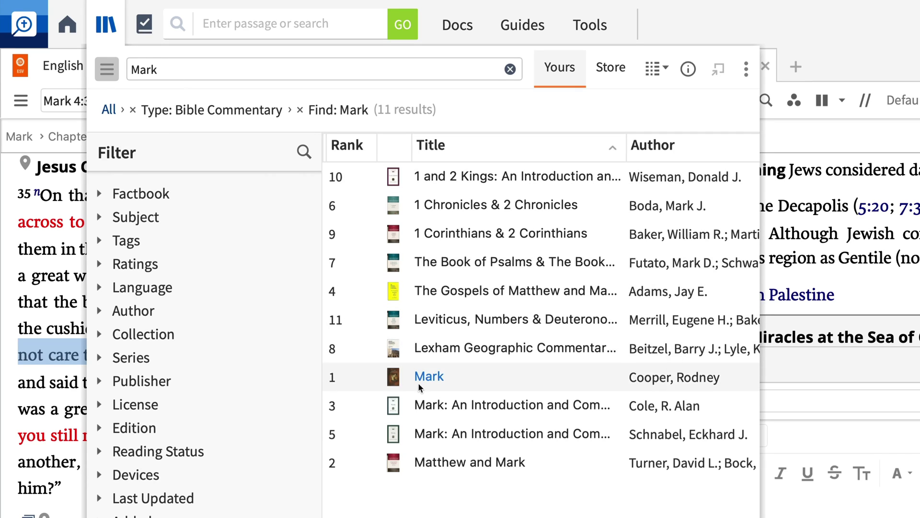
mouse_move(416, 405)
left_mouse_down()
mouse_move(404, 393)
mouse_move(177, 321)
mouse_move(77, 341)
mouse_move(225, 372)
left_mouse_up()
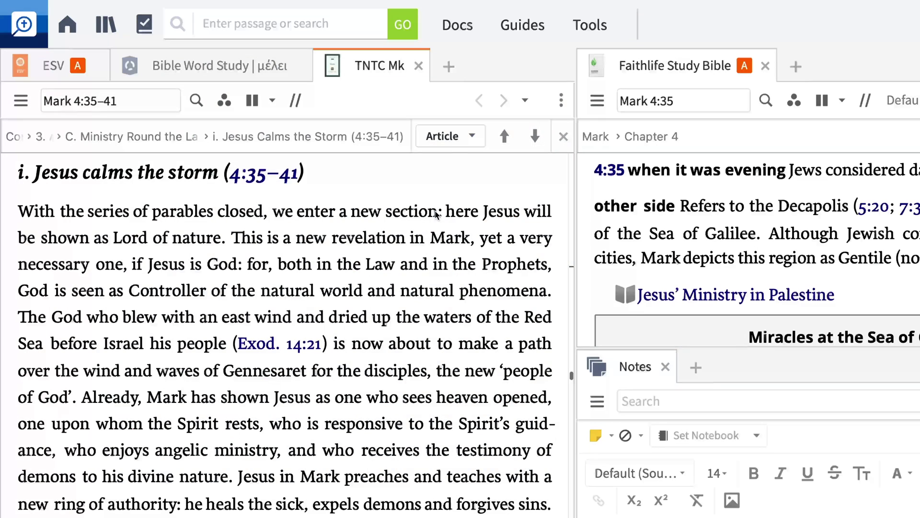
Link the commentary to Link Set A and highlight its sentence on Jesus as Lord of nature.
left_click(562, 100)
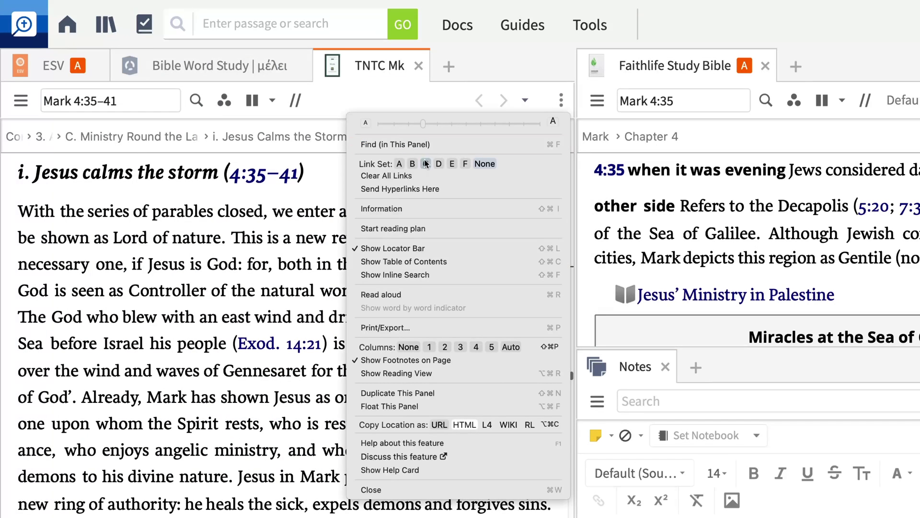
left_click(400, 164)
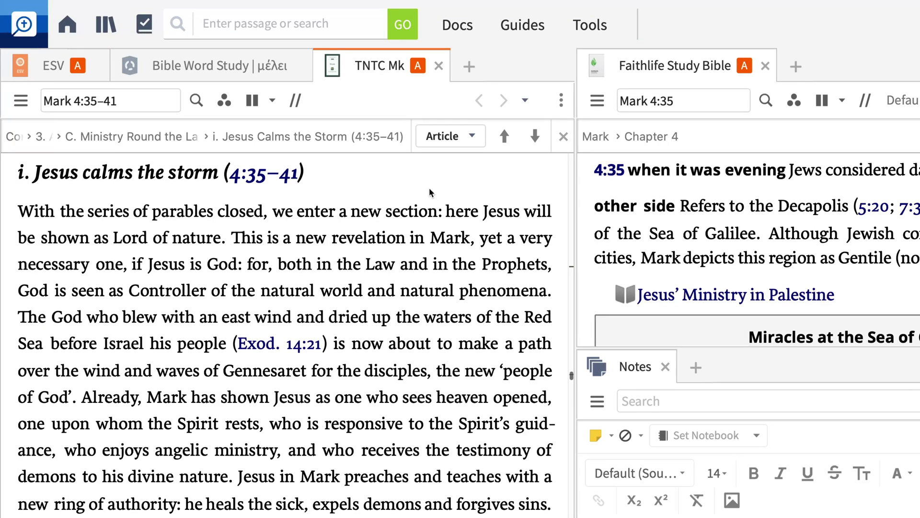
left_click_drag(447, 211, 226, 239)
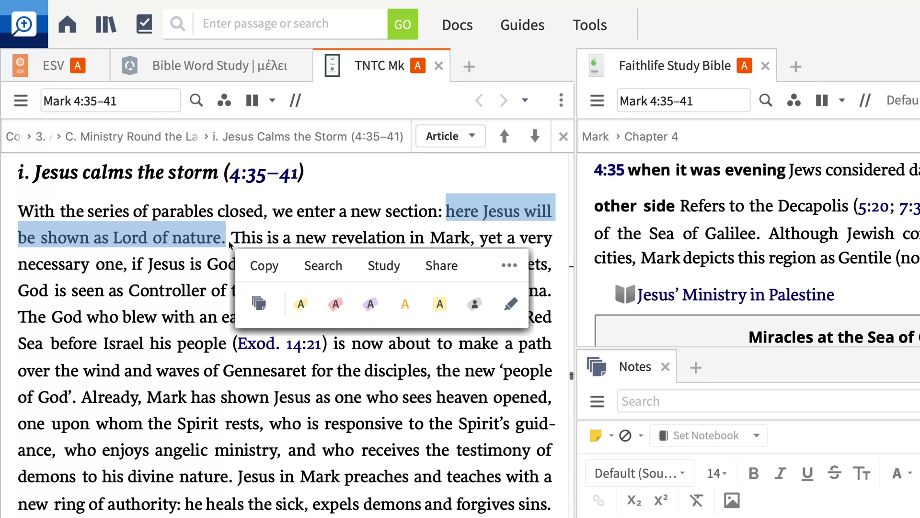
left_click(296, 302)
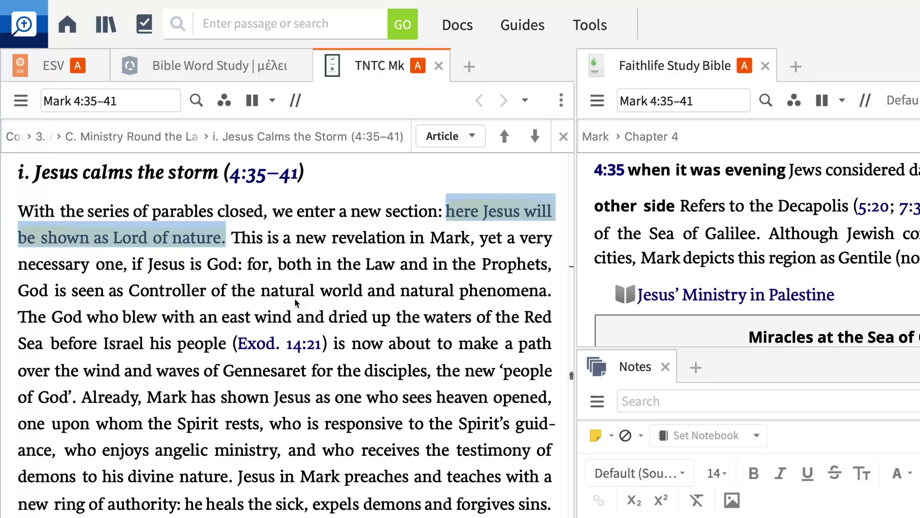
right_click(425, 236)
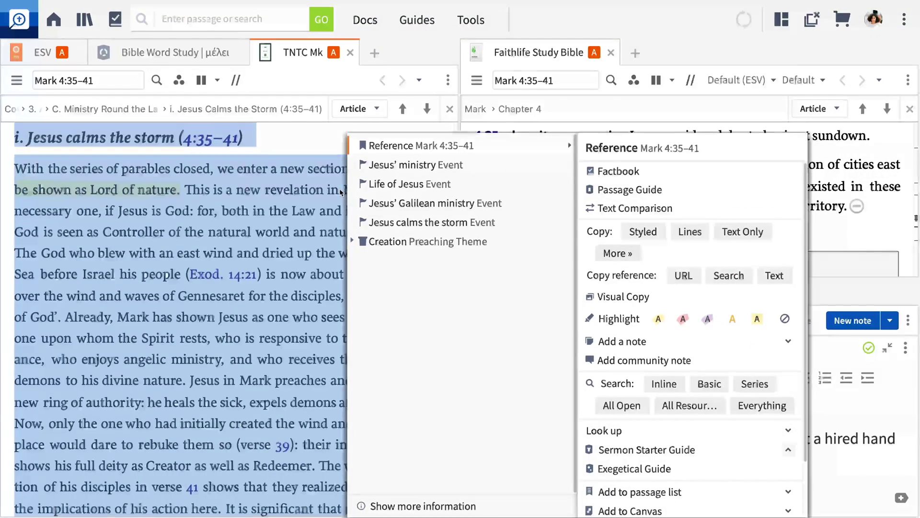
mouse_move(416, 222)
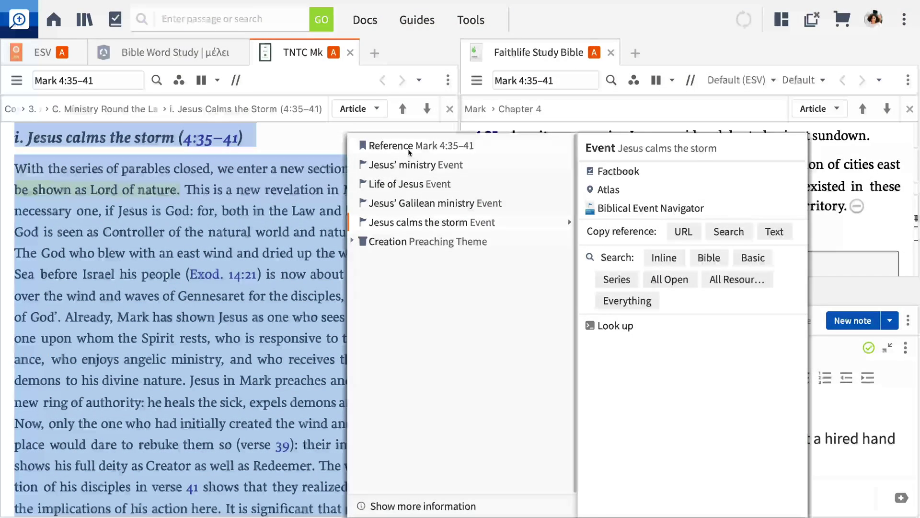
mouse_move(409, 152)
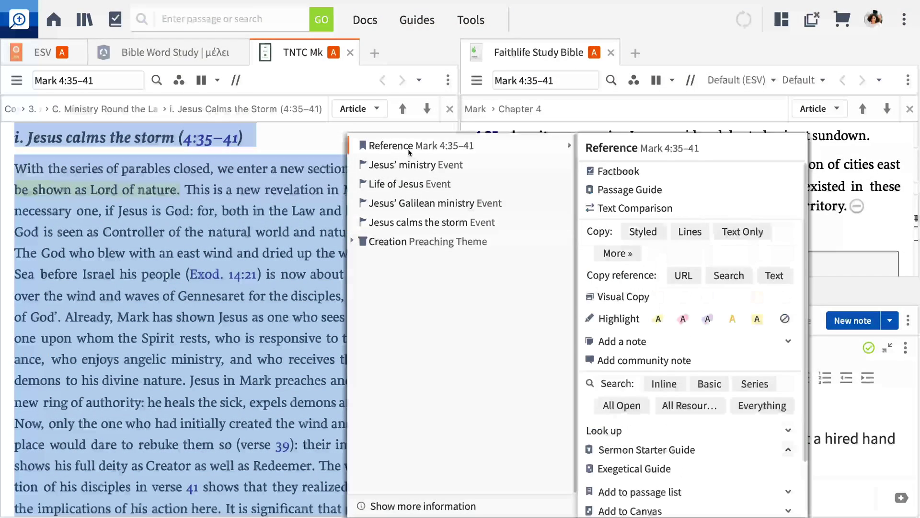
left_click(601, 189)
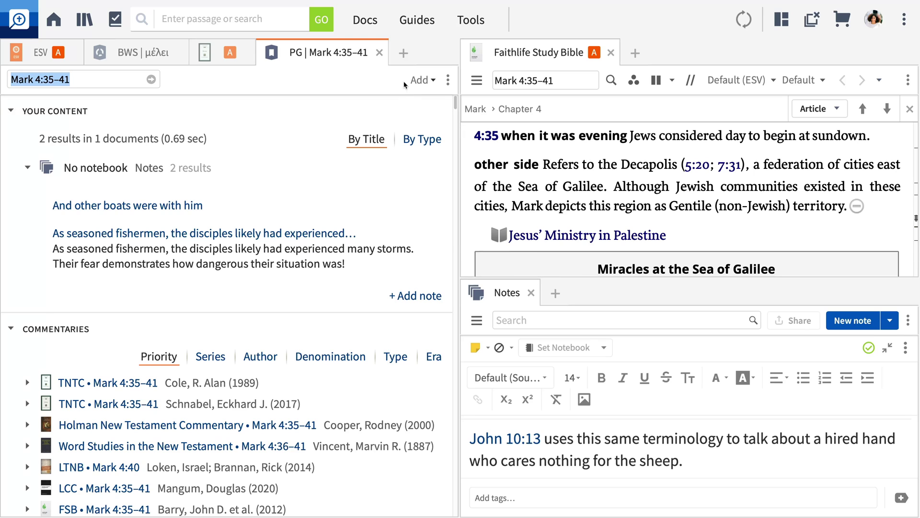
left_click(379, 52)
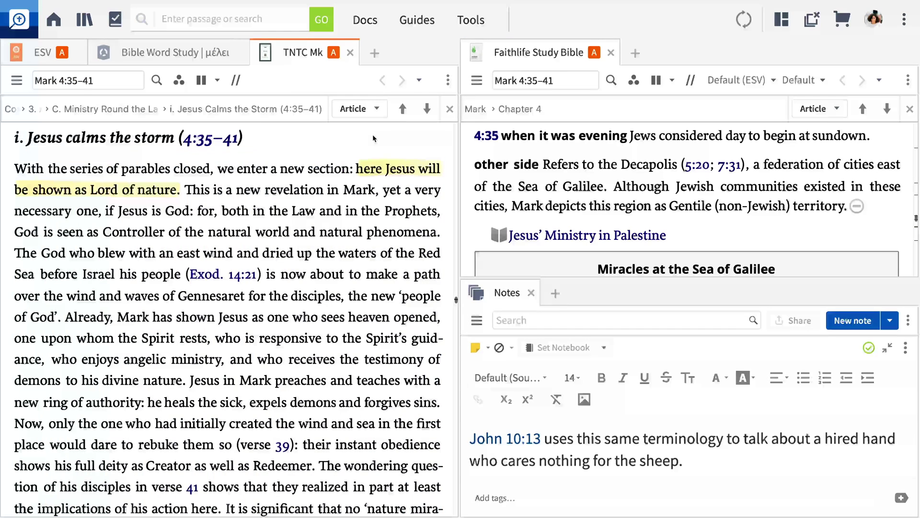
Swap in HNTC Mark from parallel resources, update Custom Bible Study to the current snapshot, and return to ESV.
left_click(236, 80)
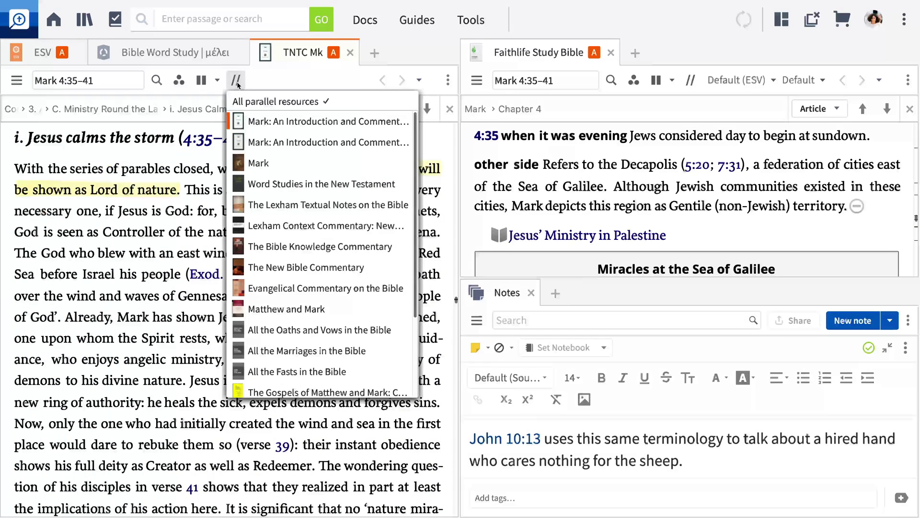
left_click(259, 163)
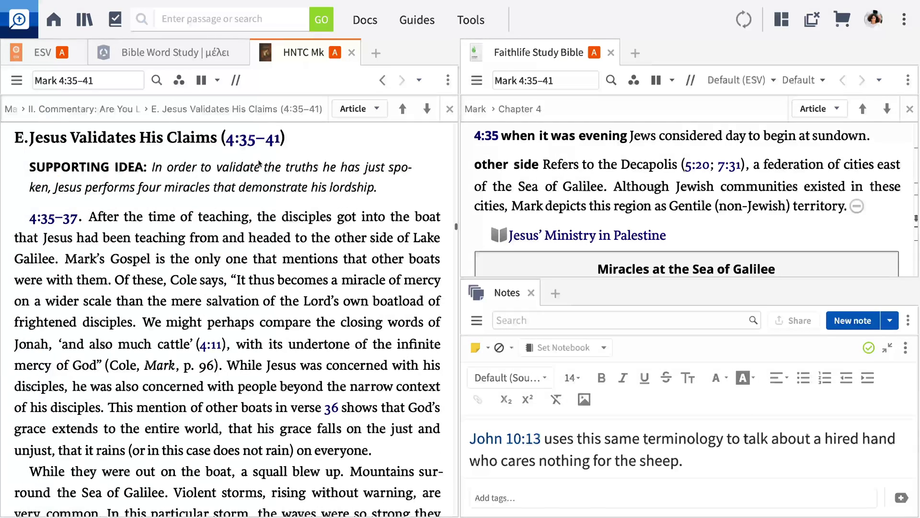
left_click(779, 21)
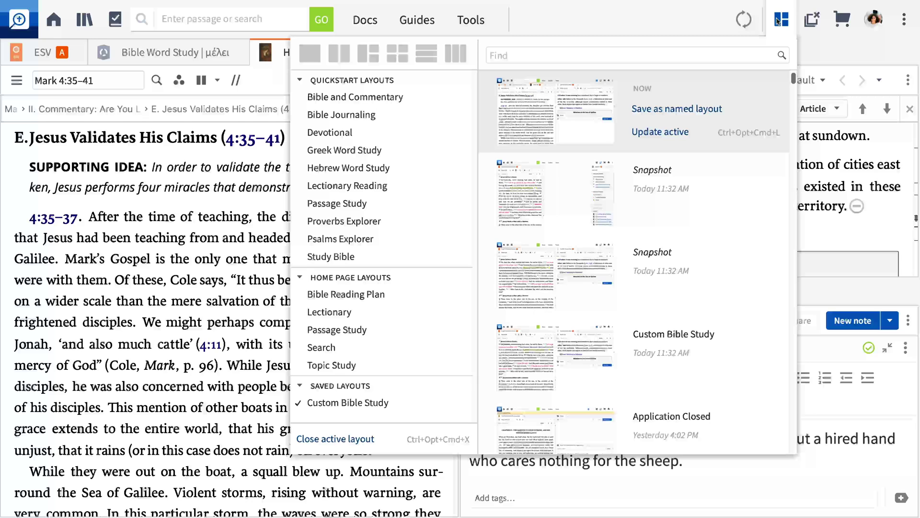
right_click(456, 403)
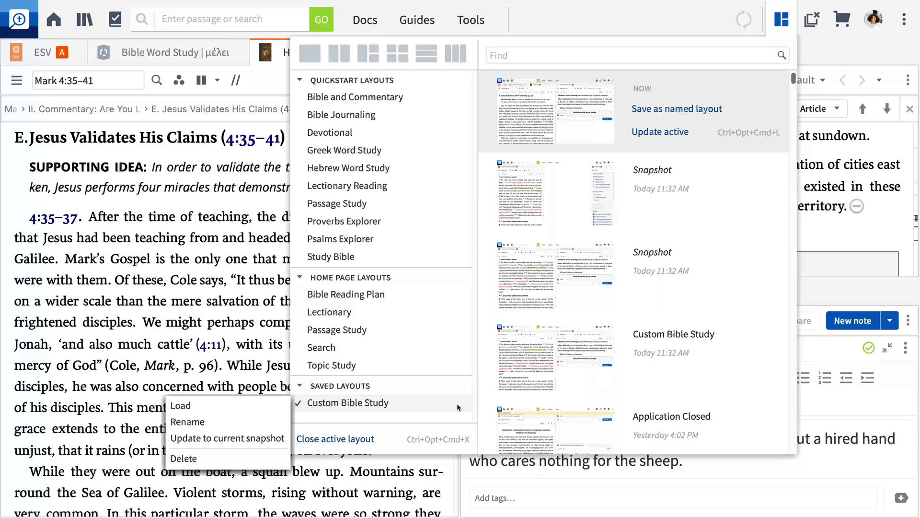
left_click(226, 438)
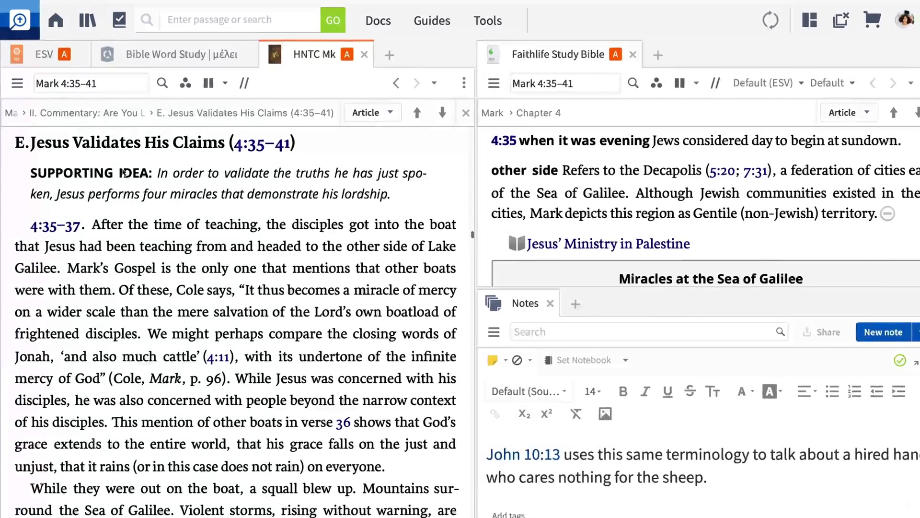
left_click(67, 58)
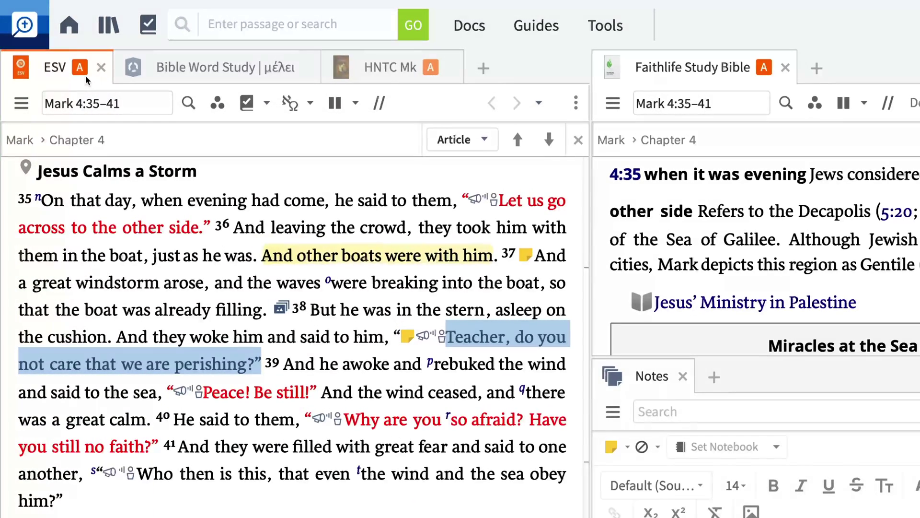
left_click(188, 103)
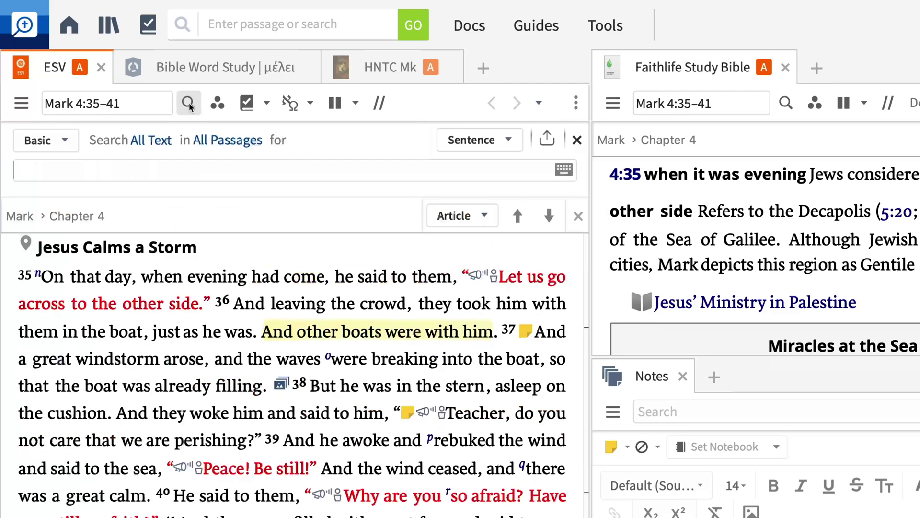
left_click(206, 140)
type("gosp")
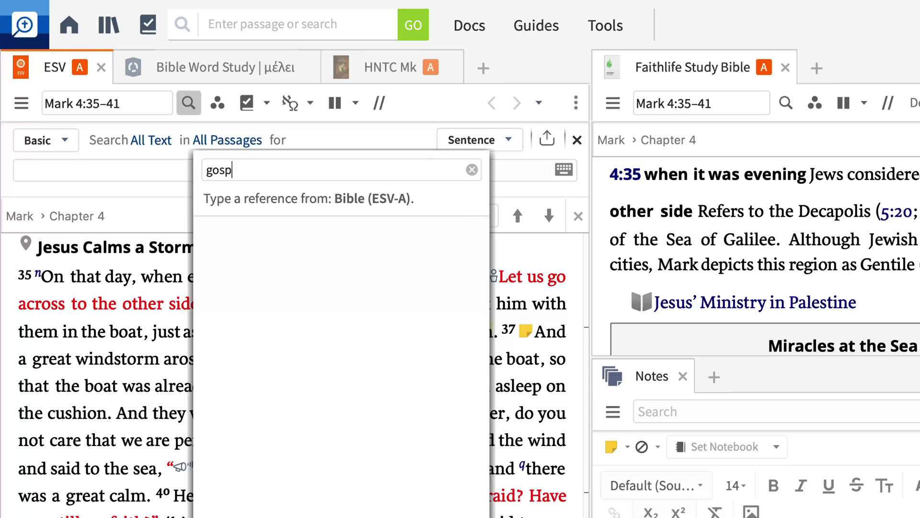
key("Return")
type("Sea of Galilee")
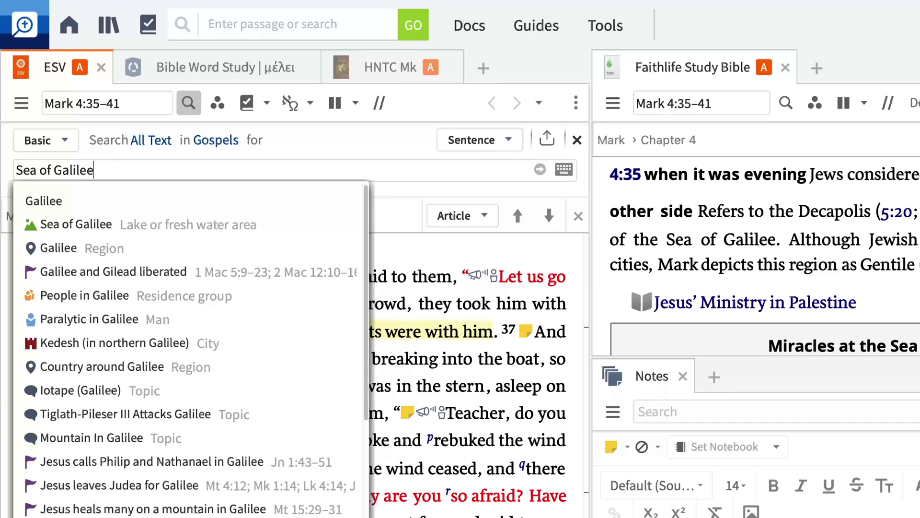
left_click(213, 223)
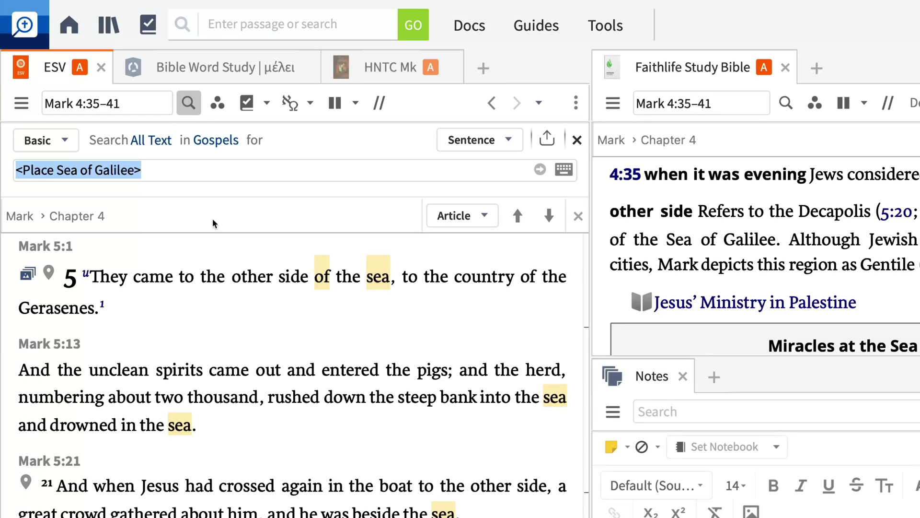
left_click(191, 106)
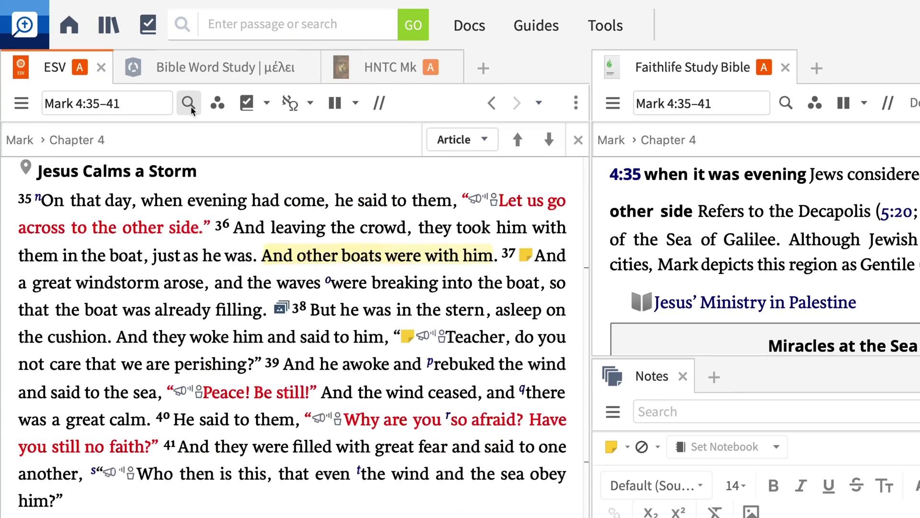
In the ESV Visual Filters, toggle Speaker labels off and back on, and uncheck Atlas maps.
left_click(223, 105)
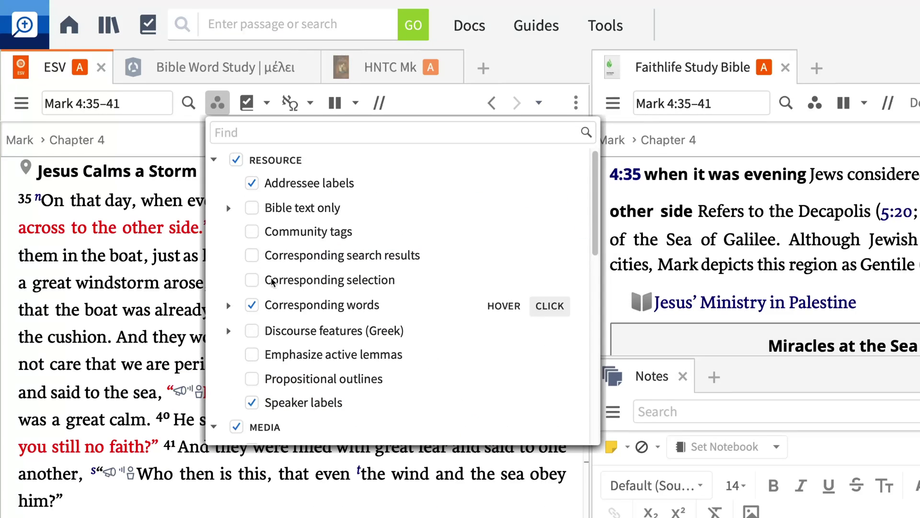
scroll(276, 292, "down", 2)
scroll(275, 292, "down", 3)
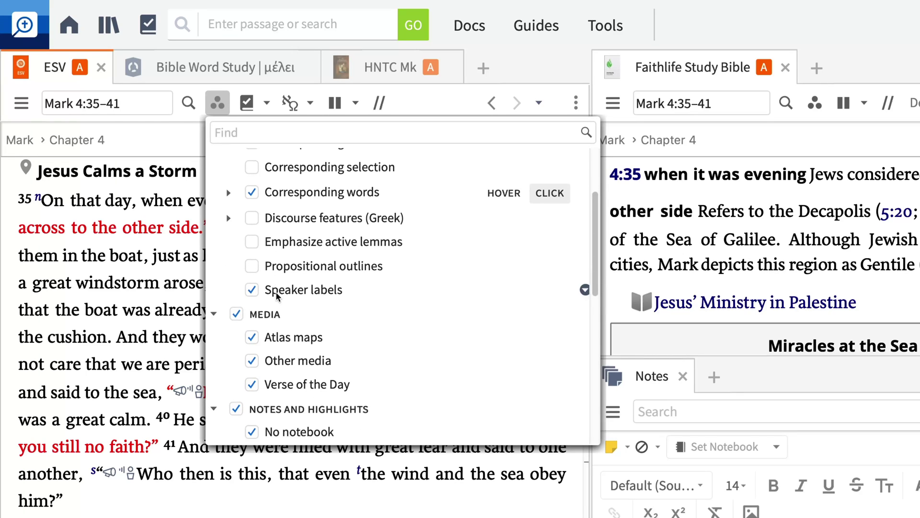
left_click(251, 273)
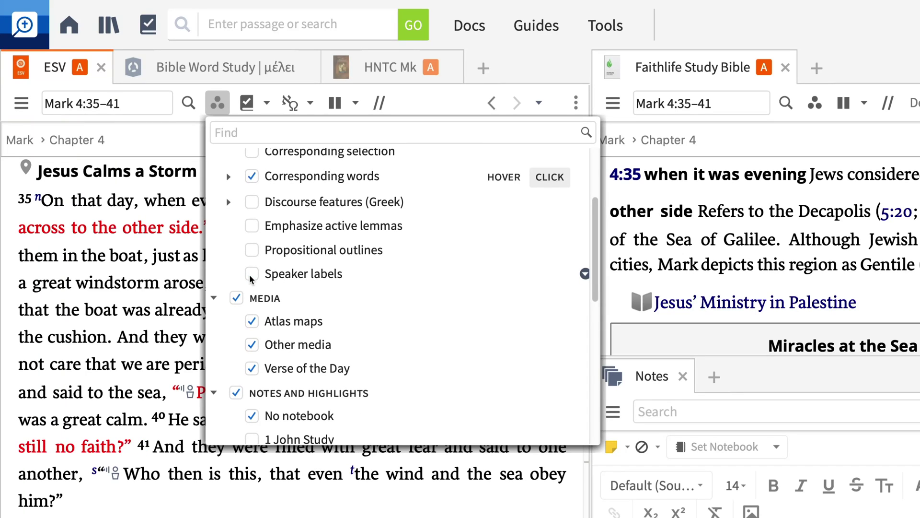
left_click(250, 273)
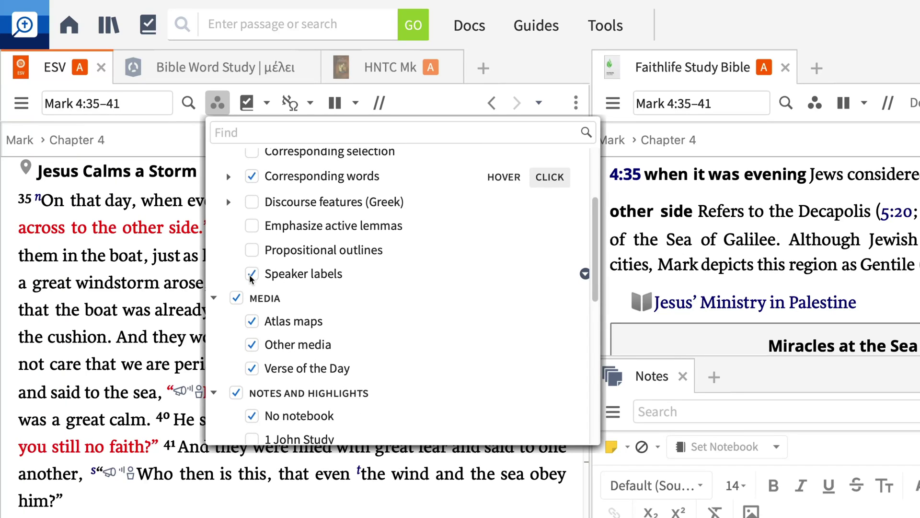
left_click(251, 322)
left_click(217, 106)
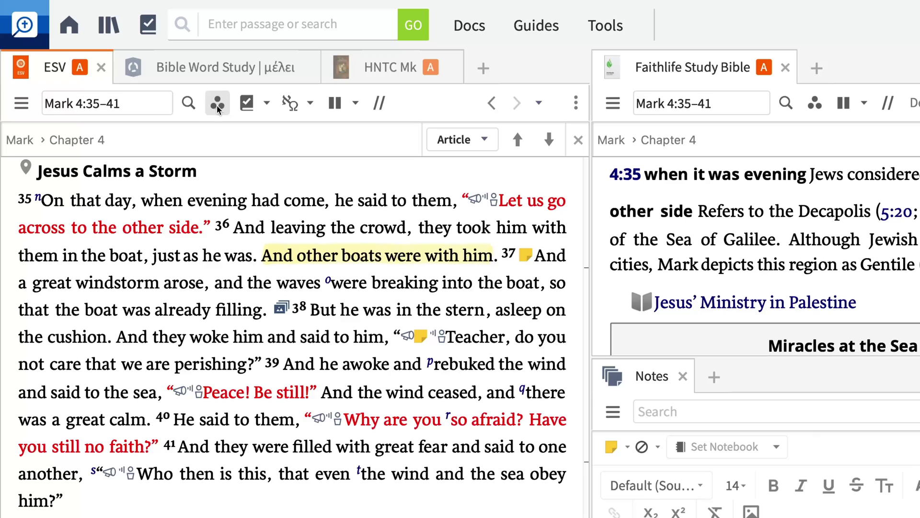
Turn on the Factbook filter and open the Boats article from 'boat' in Mark 4:37.
left_click(246, 103)
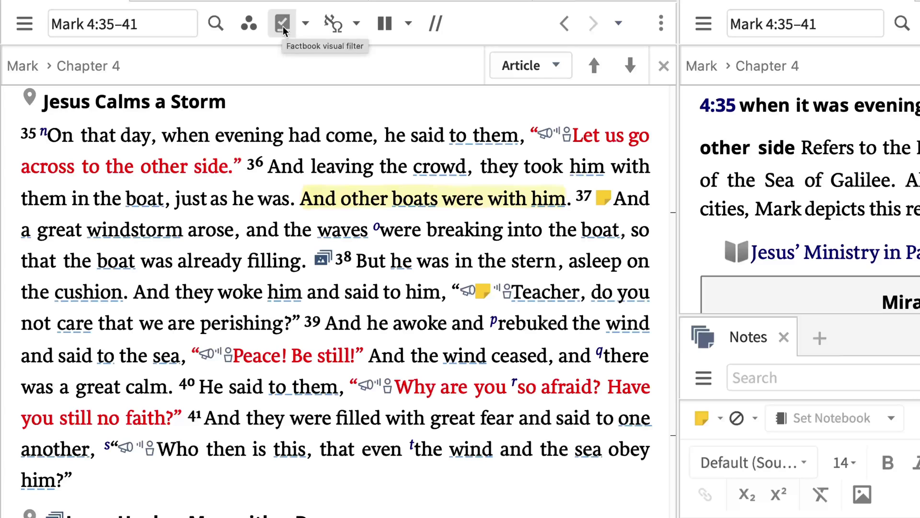
left_click(599, 233)
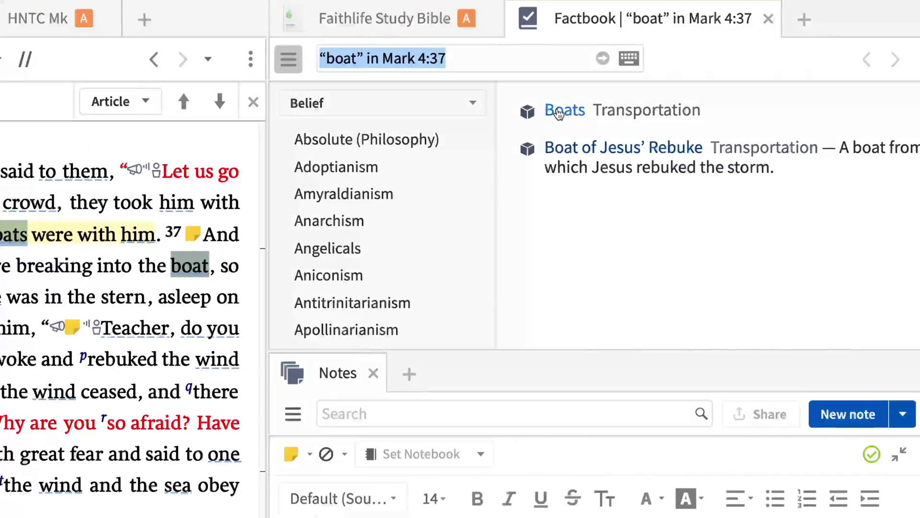
left_click(903, 80)
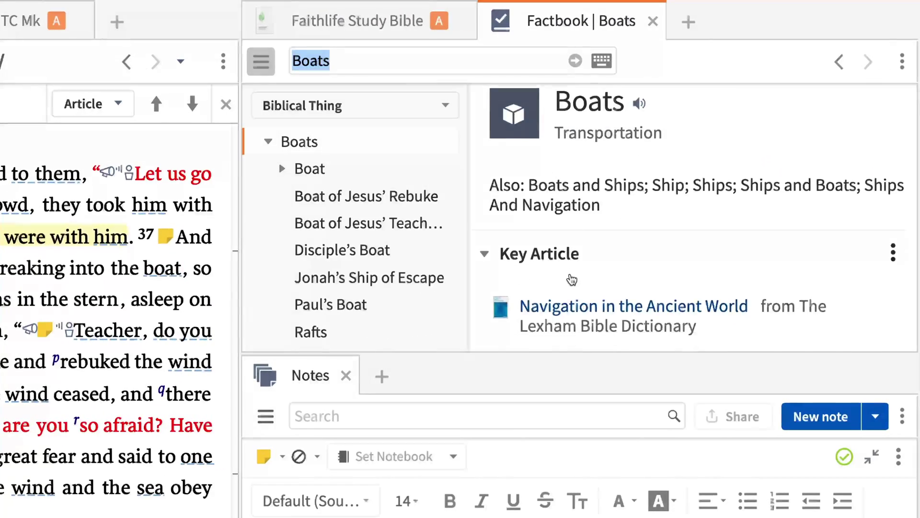
Expand the Media section of the Boats Factbook article.
scroll(571, 279, "down", 5)
scroll(572, 279, "down", 10)
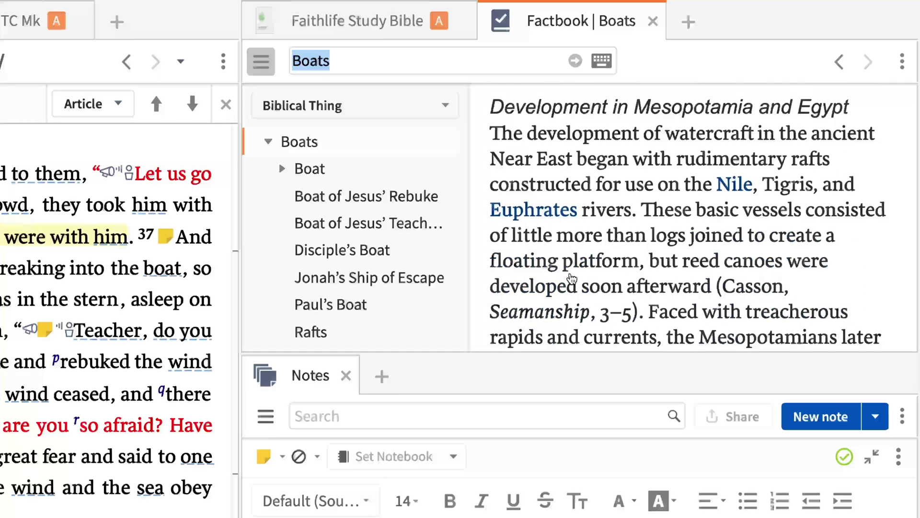
scroll(571, 279, "down", 2)
left_click(572, 235)
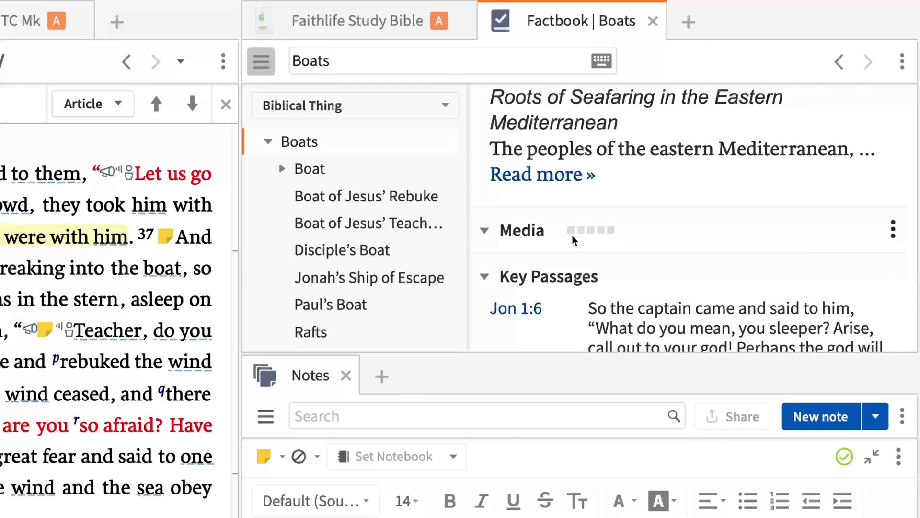
scroll(572, 235, "down", 3)
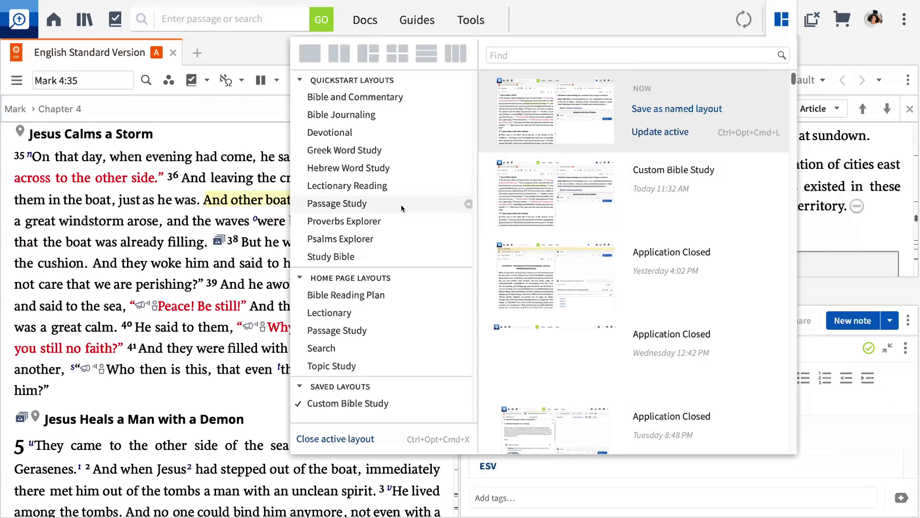
Load the Passage Study quickstart layout.
left_click(398, 206)
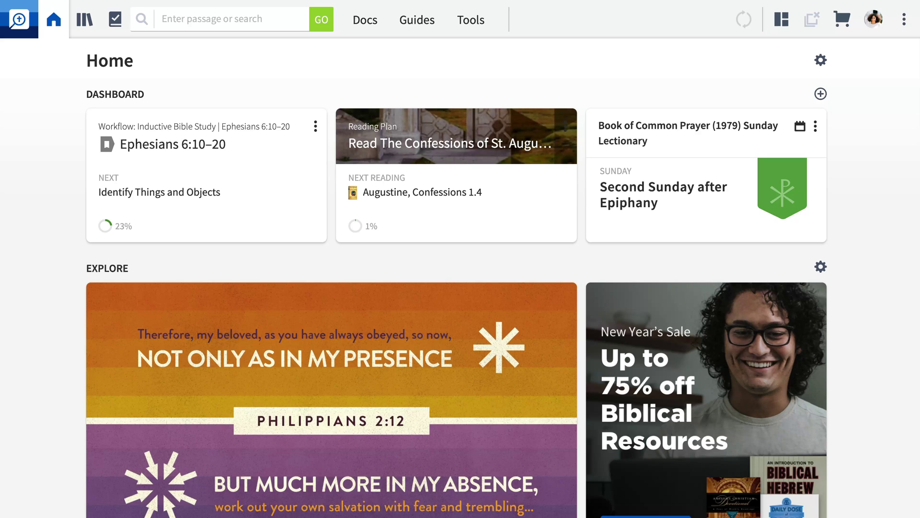
Start a Basic Bible Study guide on Mark 4:35–41.
left_click(419, 28)
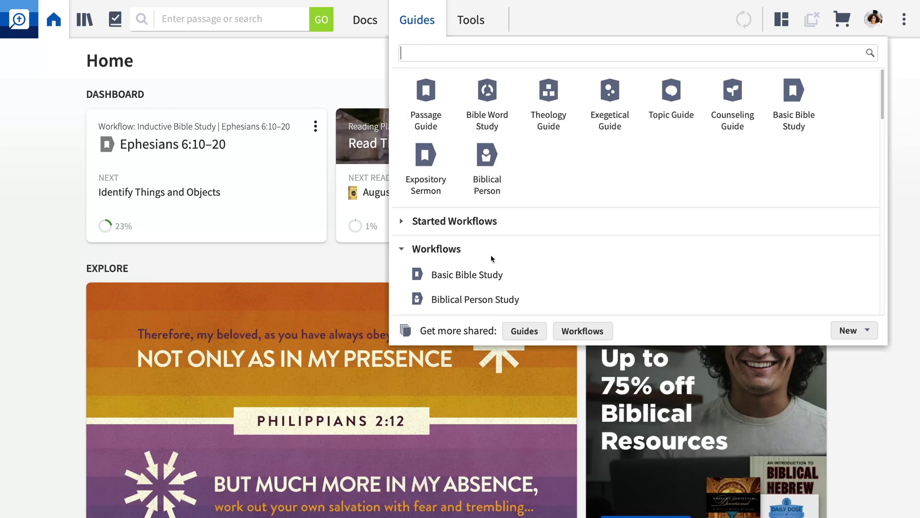
scroll(492, 259, "down", 2)
scroll(494, 261, "down", 2)
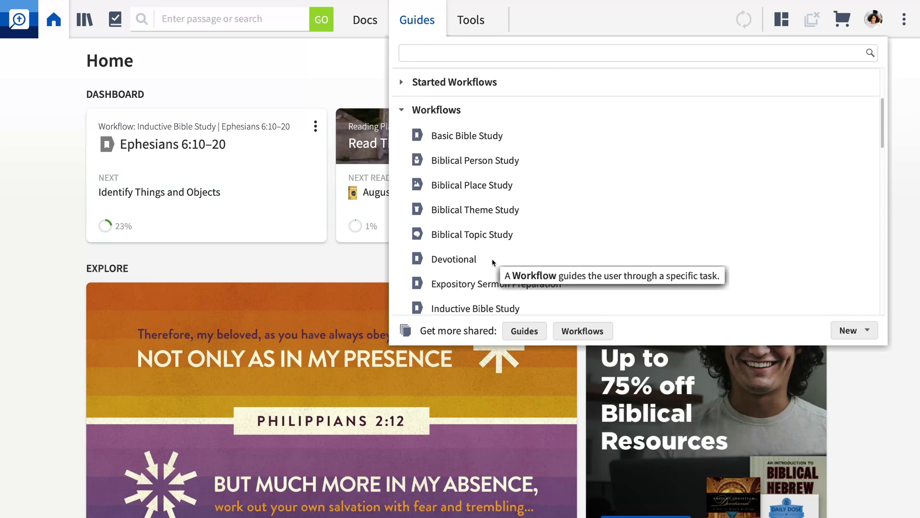
left_click(487, 139)
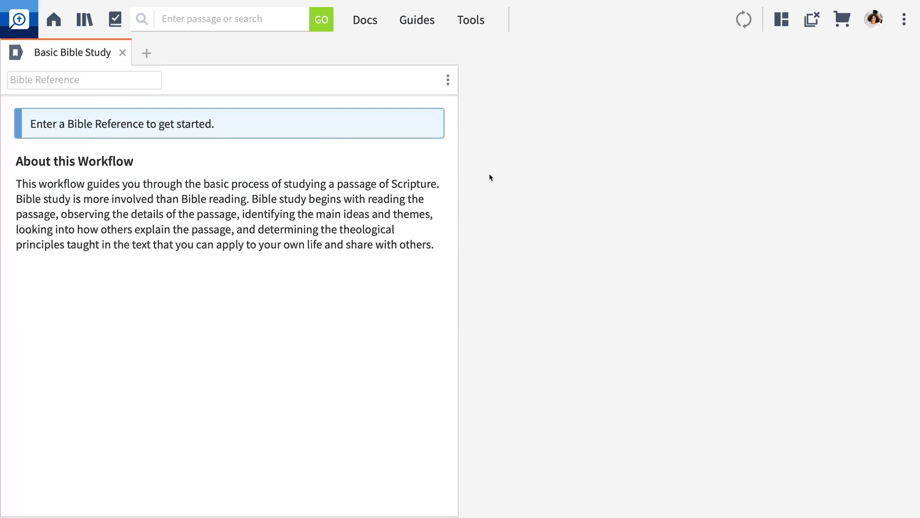
left_click(140, 85)
type("Mark 4:35")
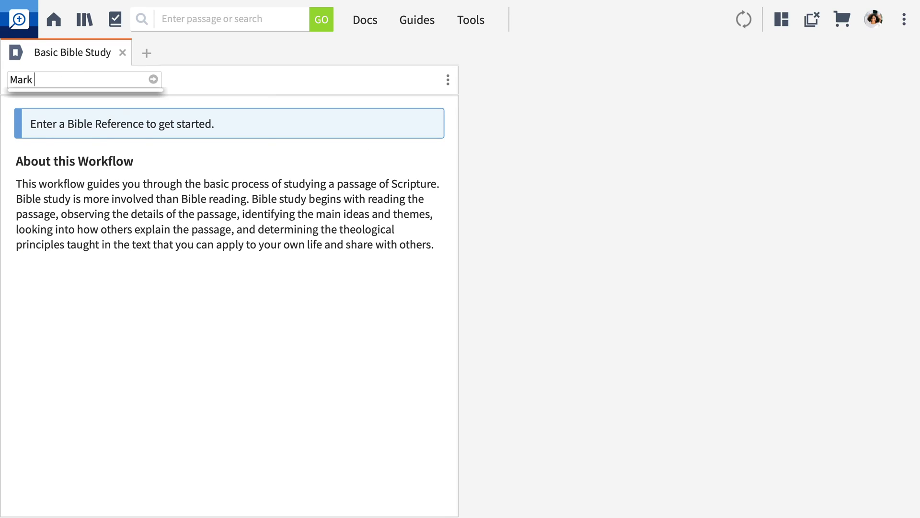
key("Down")
key("Down")
key("Return")
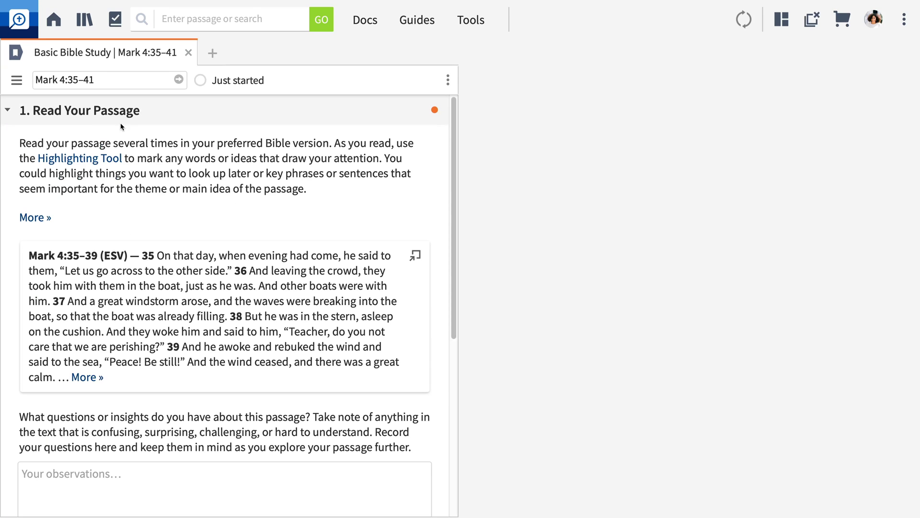
Open the highlighting palettes, paste questions into the observations box, and complete the reading step.
left_click(104, 157)
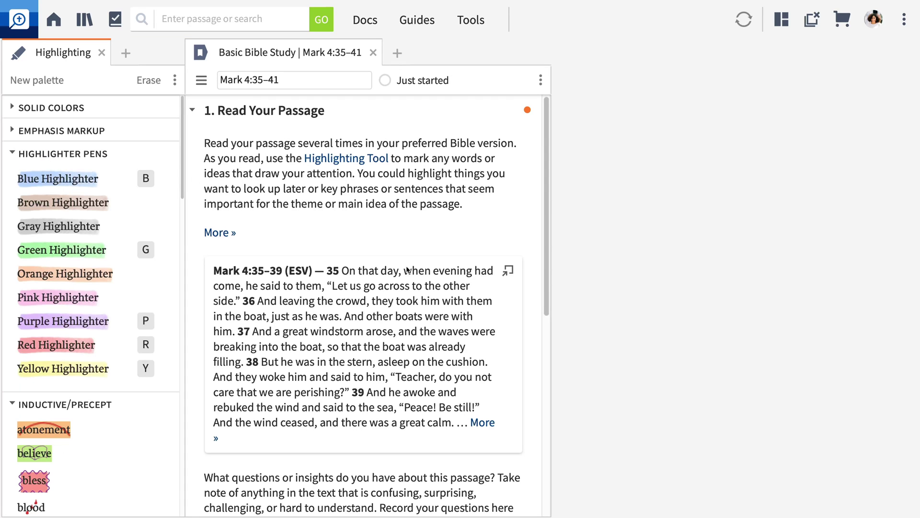
scroll(421, 282, "down", 4)
scroll(421, 282, "down", 3)
type("What was the boat like? How large was it? How do Jesus’s actions show his relationship to God the Father? What is the primary point of Jesus’s response and action?")
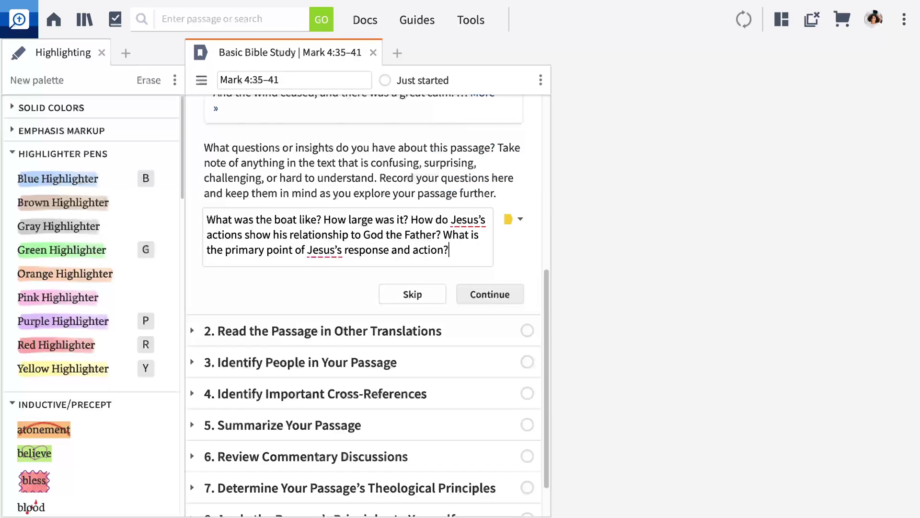
left_click(475, 298)
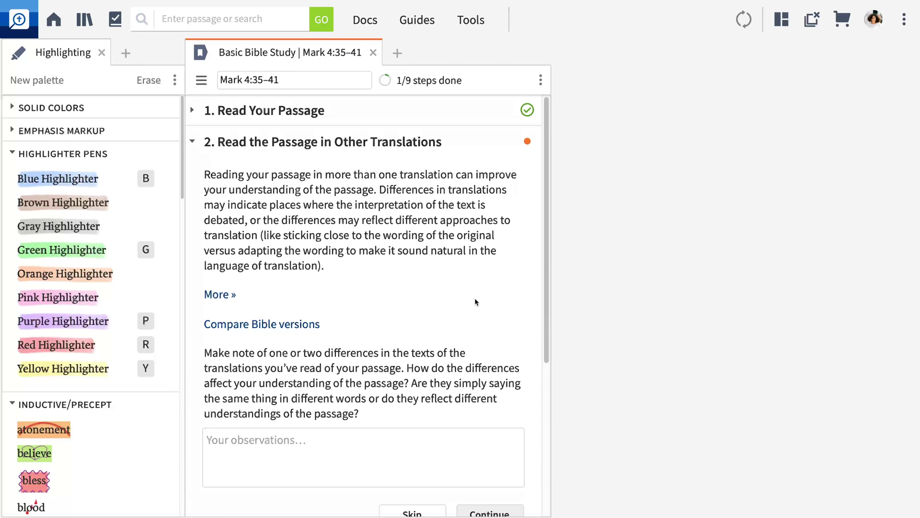
Compare the passage across Bible versions, finish step 2, and open the Online support center.
left_click(284, 324)
scroll(283, 319, "down", 4)
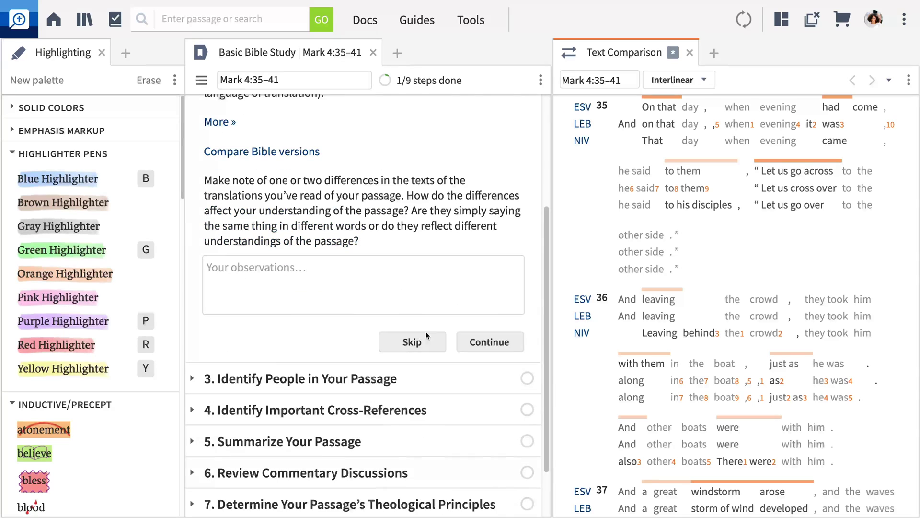
left_click(491, 338)
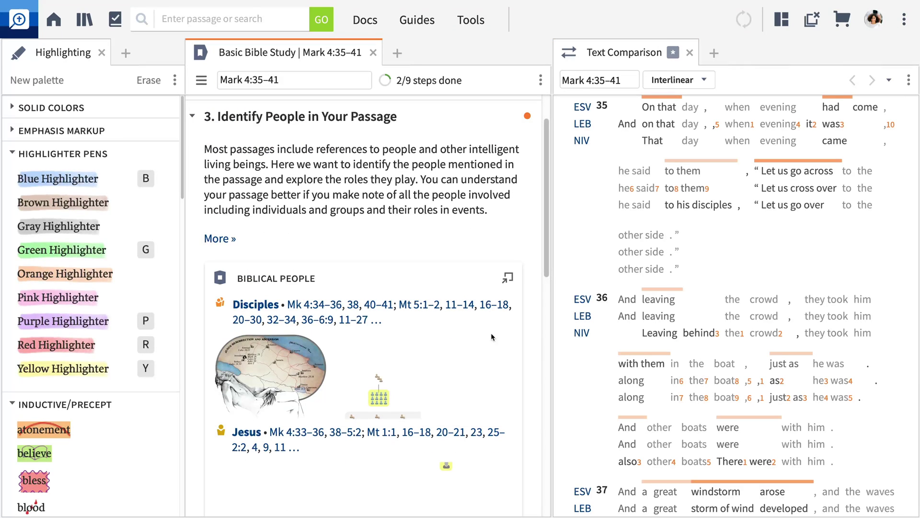
left_click(903, 21)
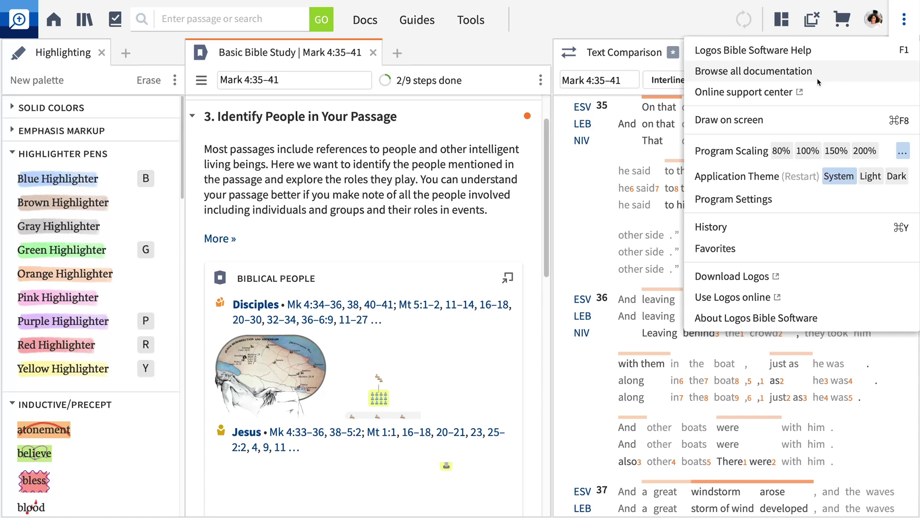
left_click(804, 91)
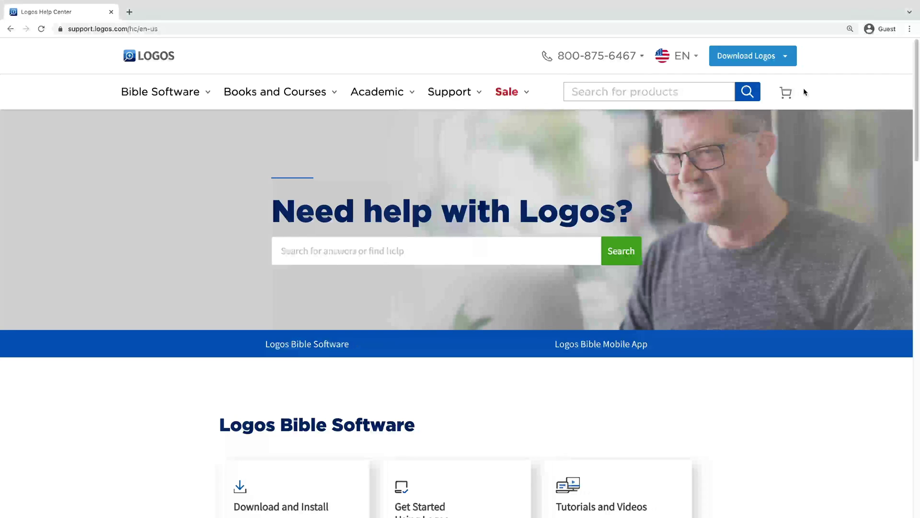
Search the help center for 'Passage Guide' and open the Basic Bible Study Series article.
left_click(362, 247)
type("Passage Guide")
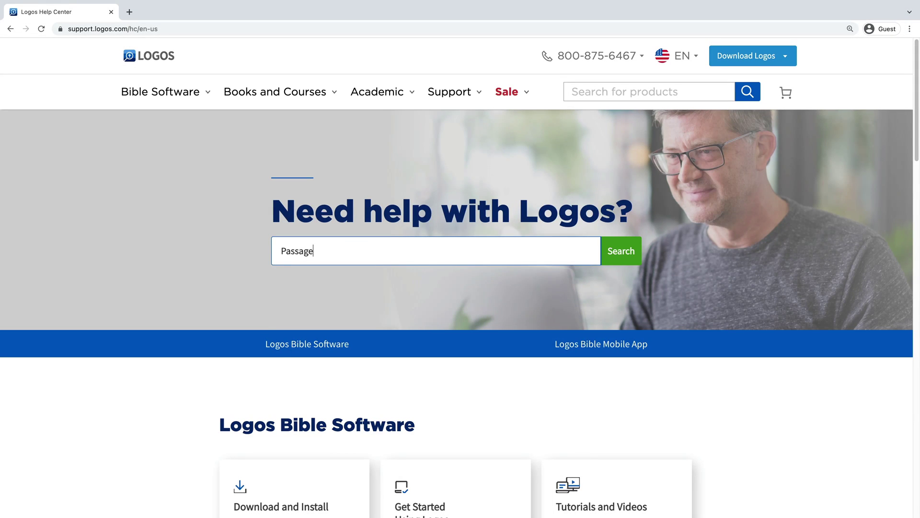
key("Return")
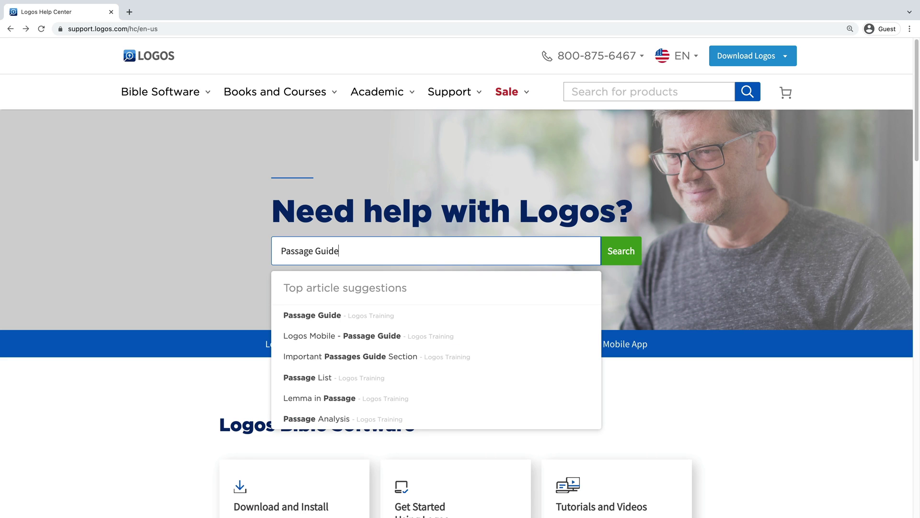
left_click(643, 390)
scroll(642, 390, "down", 2)
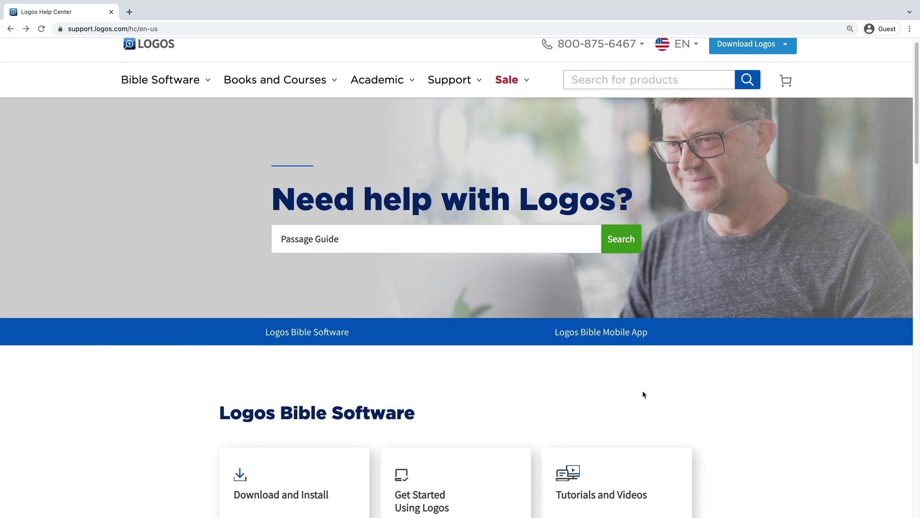
scroll(643, 394, "down", 4)
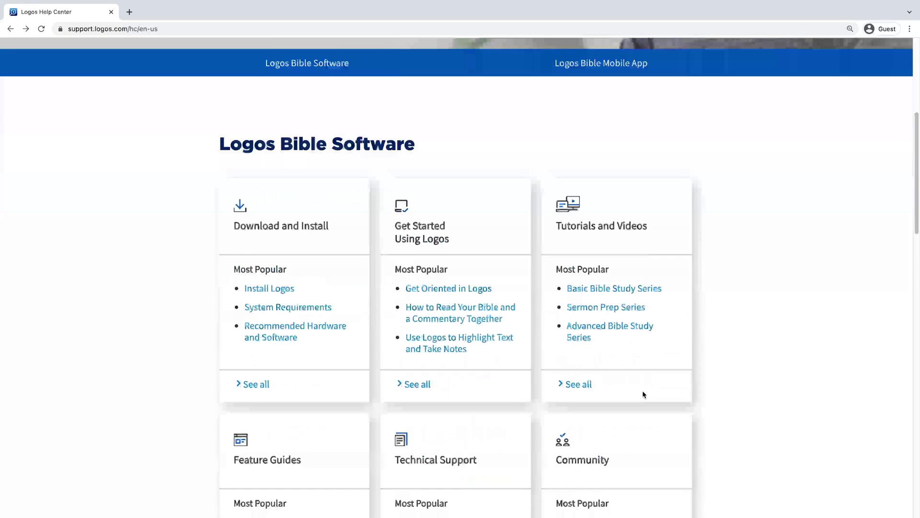
left_click(605, 290)
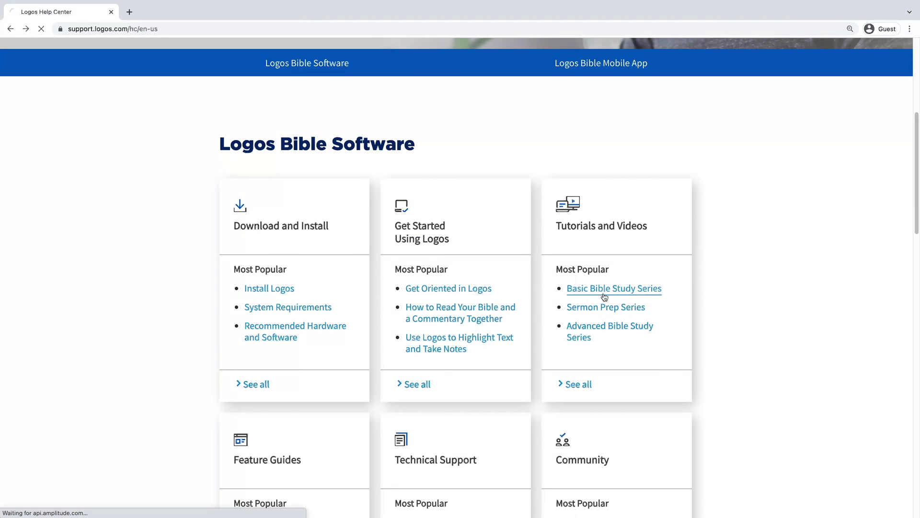
scroll(605, 297, "down", 5)
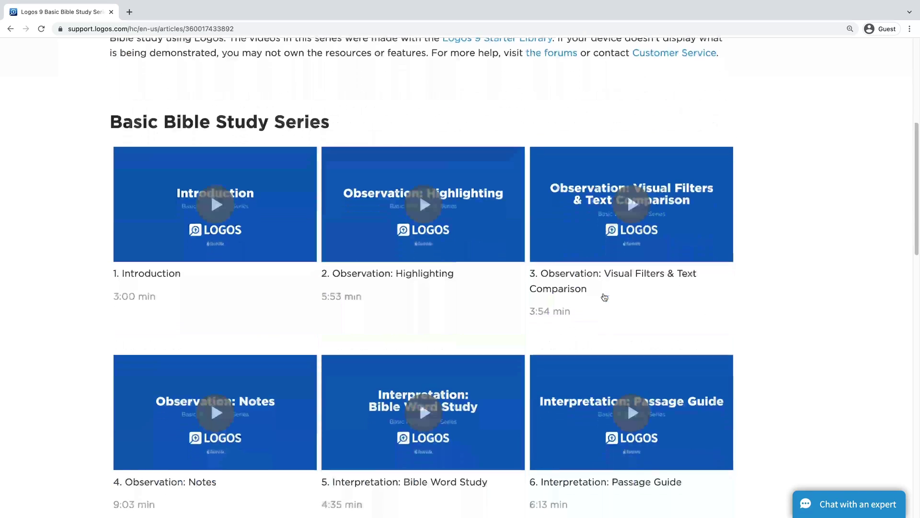